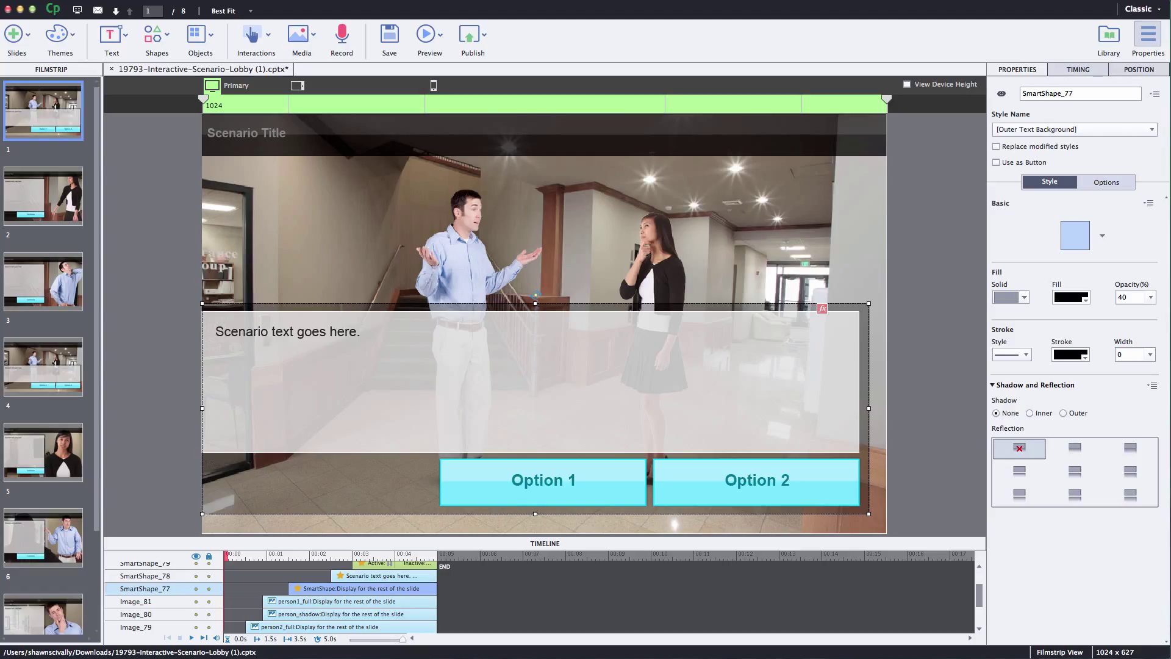
Step: Look through slides 2 and 8 in the filmstrip, then return to slide 1
click(158, 192)
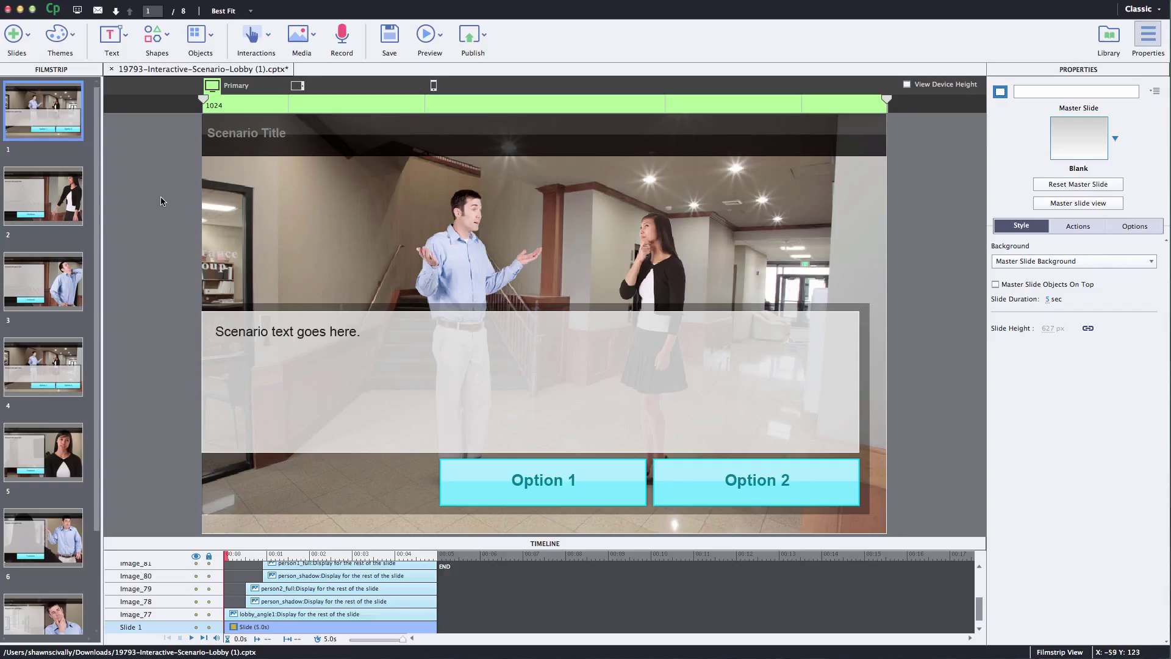
click(54, 191)
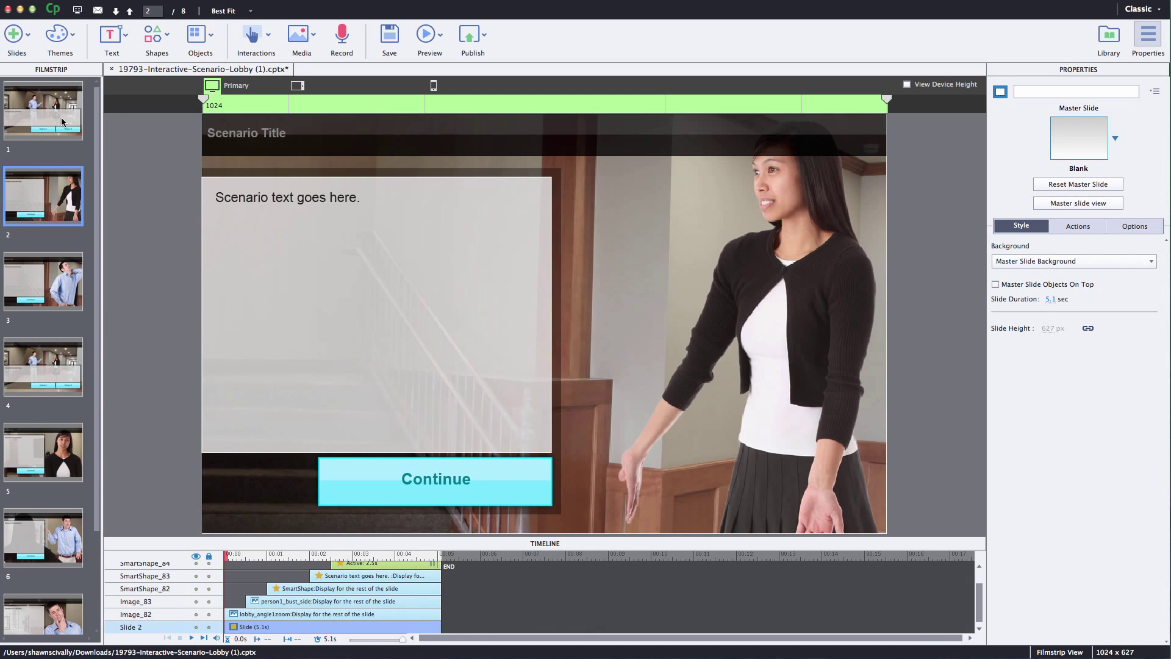
scroll(55, 366, down, 4)
click(38, 569)
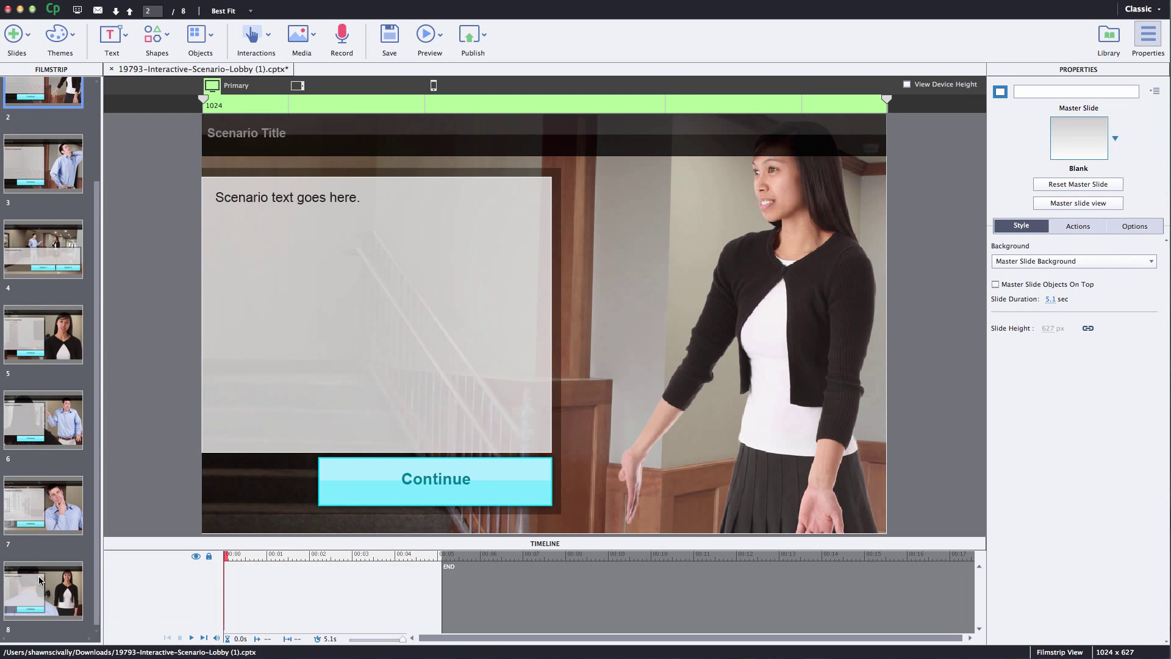
scroll(40, 563, up, 4)
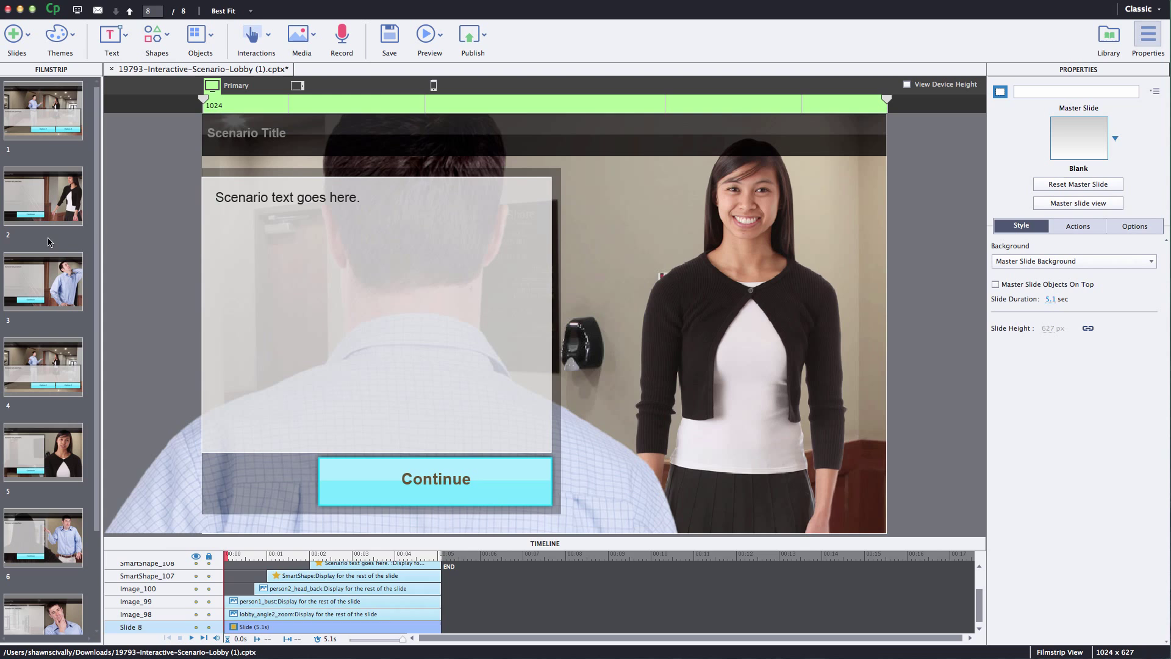
click(39, 125)
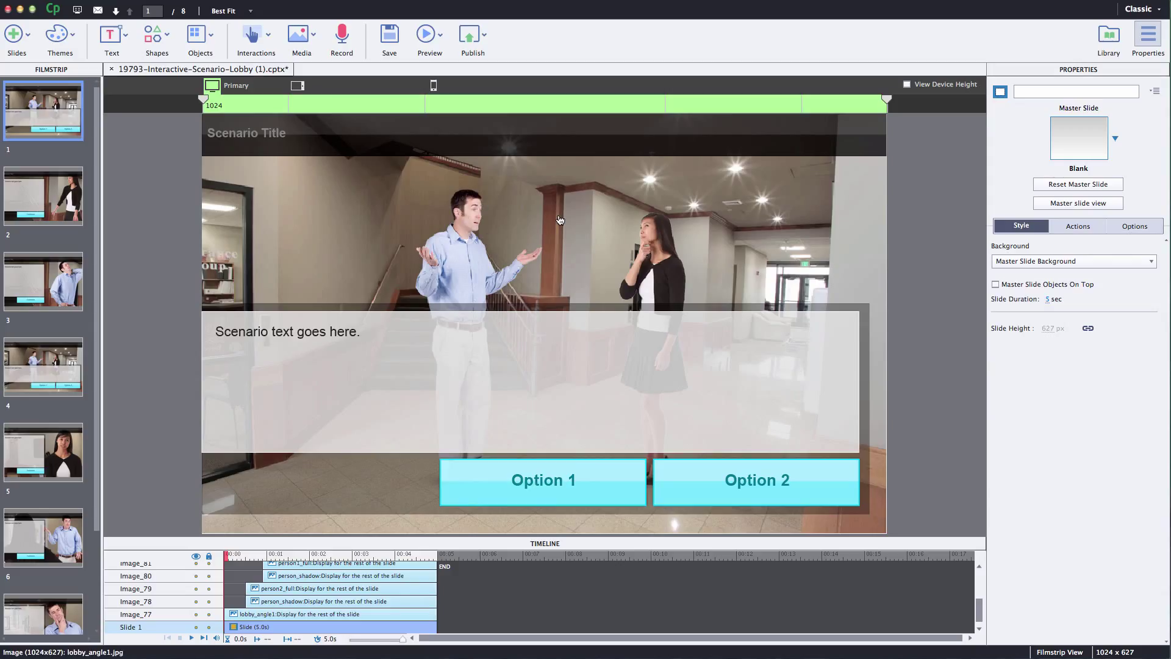
Step: Set the Option 1 button's On Success action to Jump to slide 3
click(599, 472)
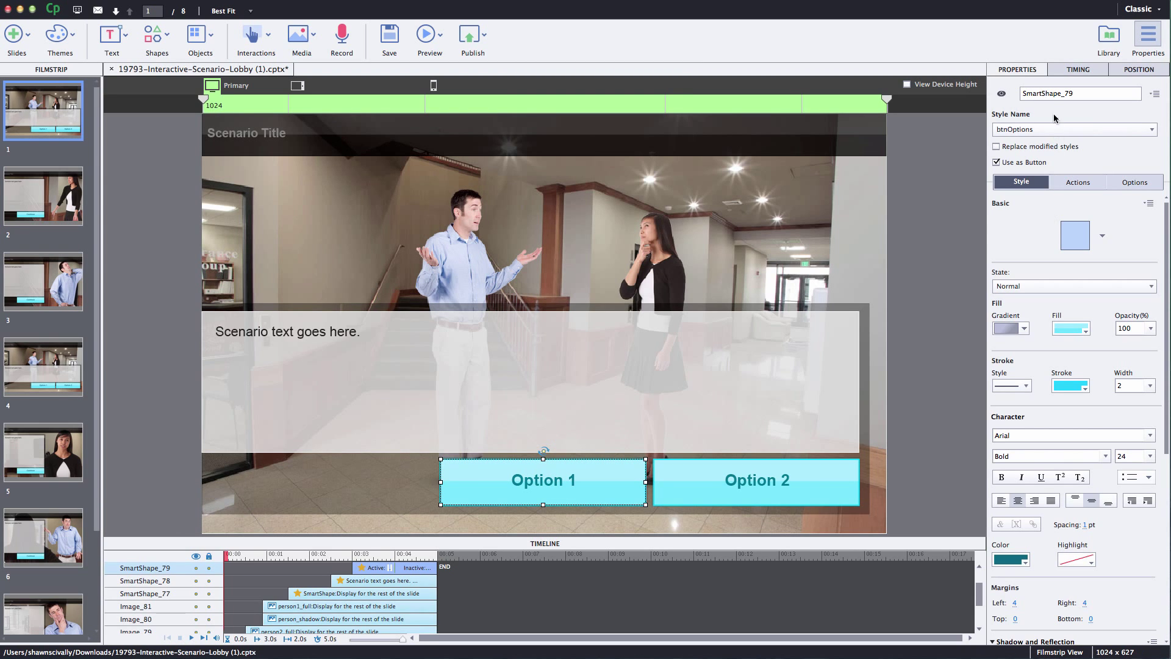
click(1156, 36)
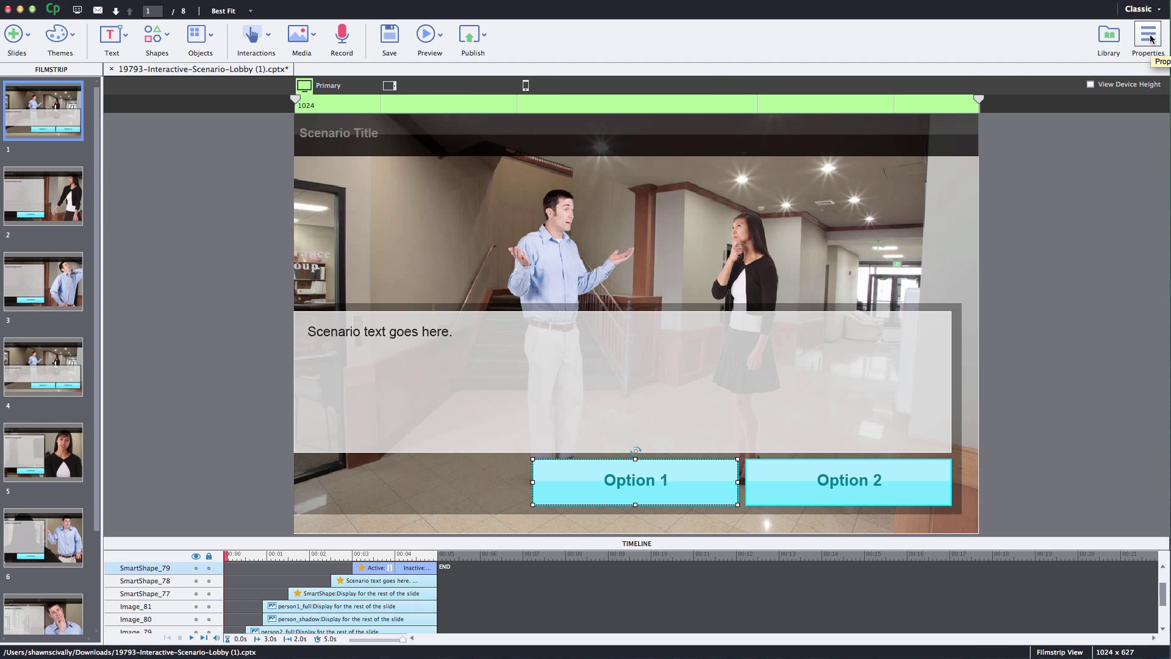
click(1151, 37)
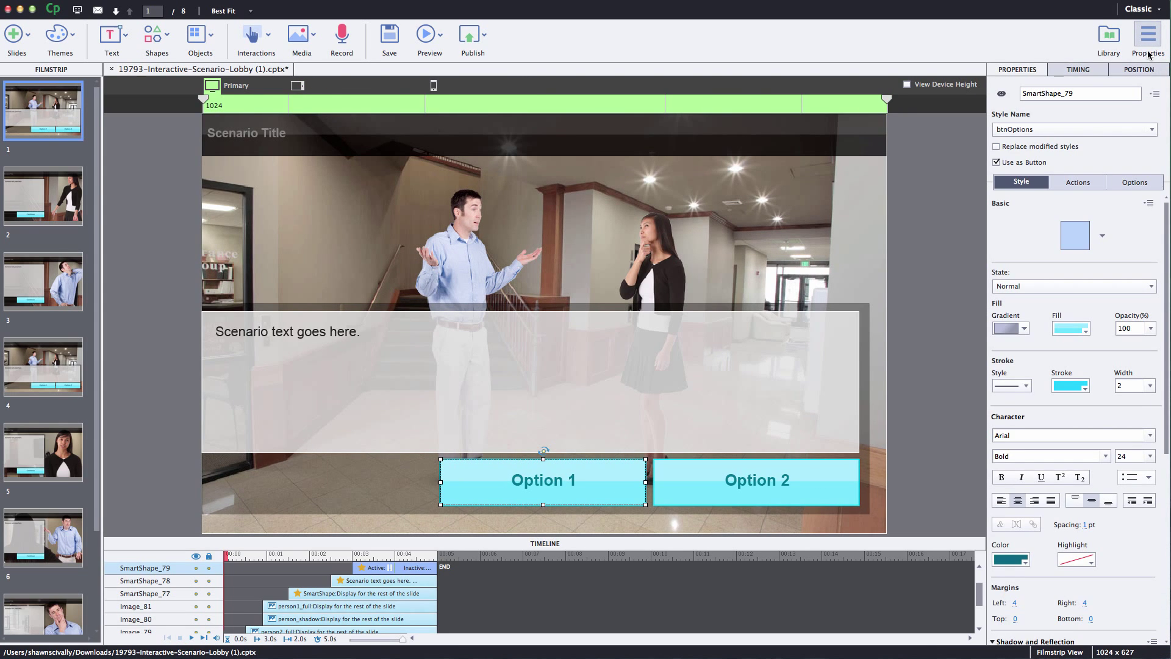
click(1077, 183)
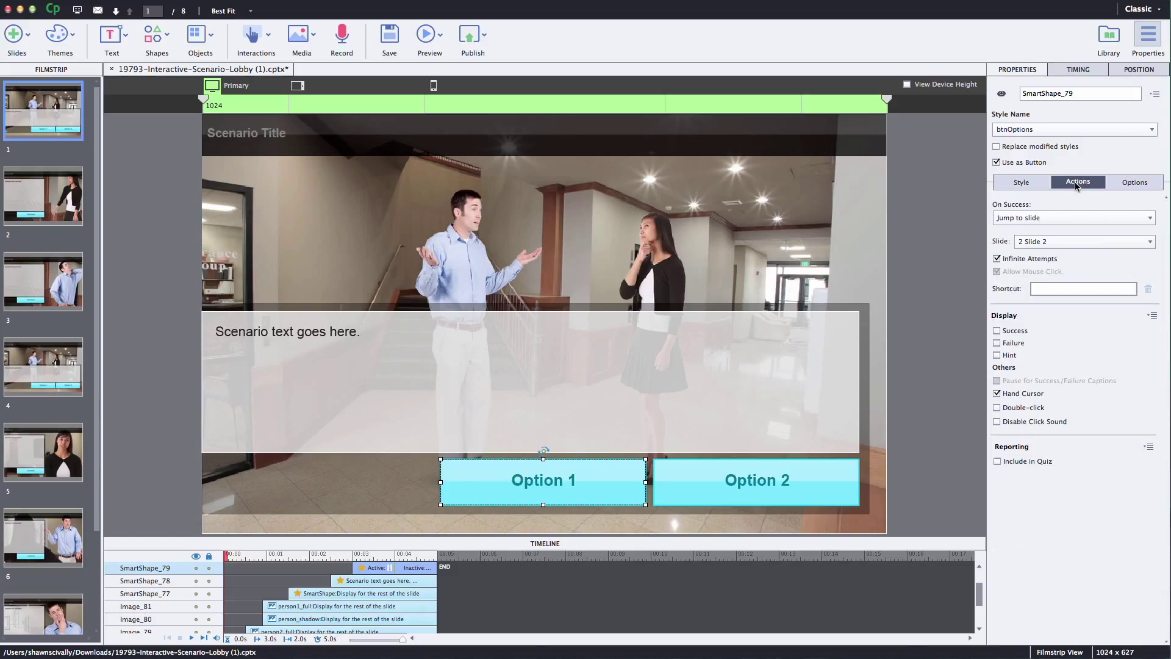
click(1035, 219)
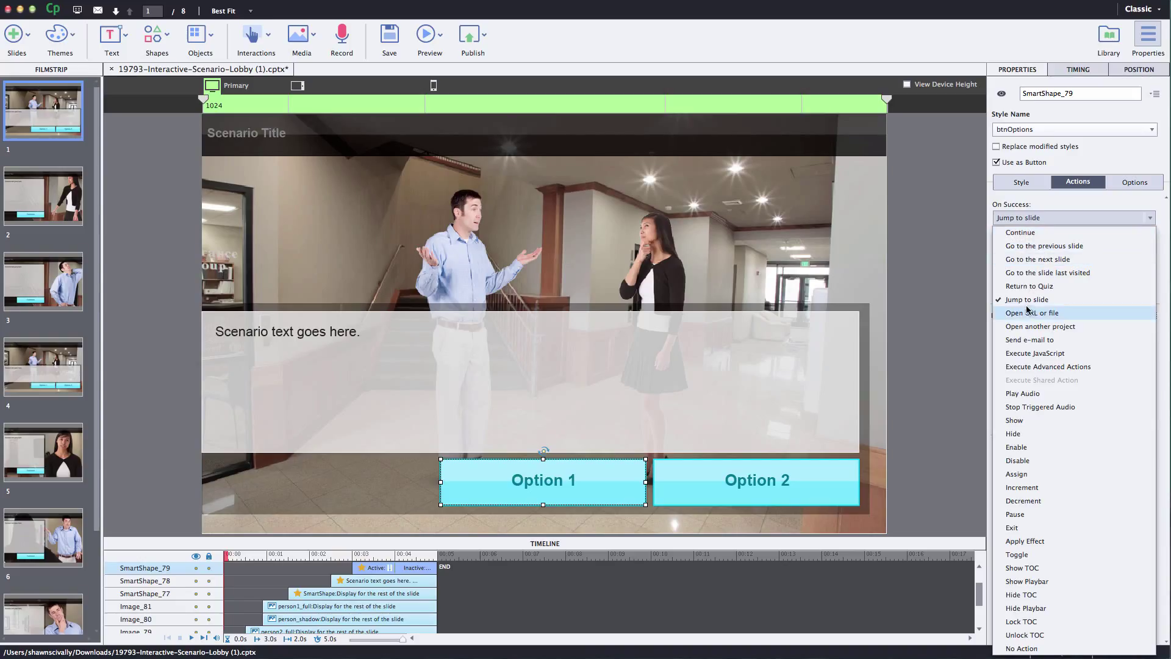
click(1038, 259)
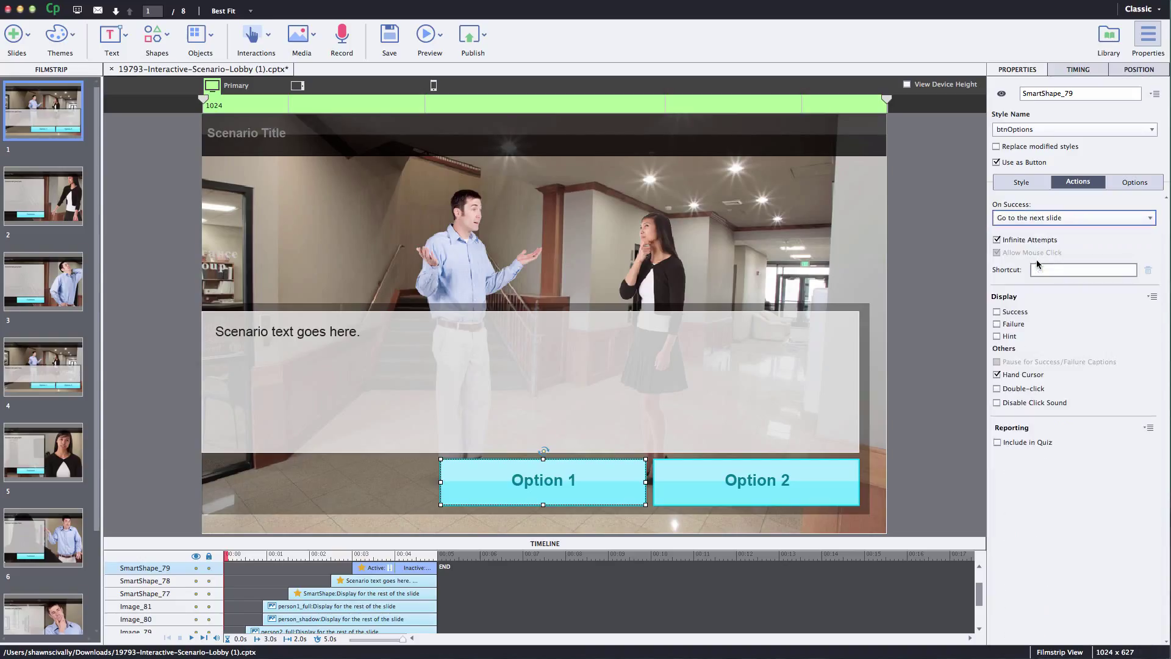
click(1030, 221)
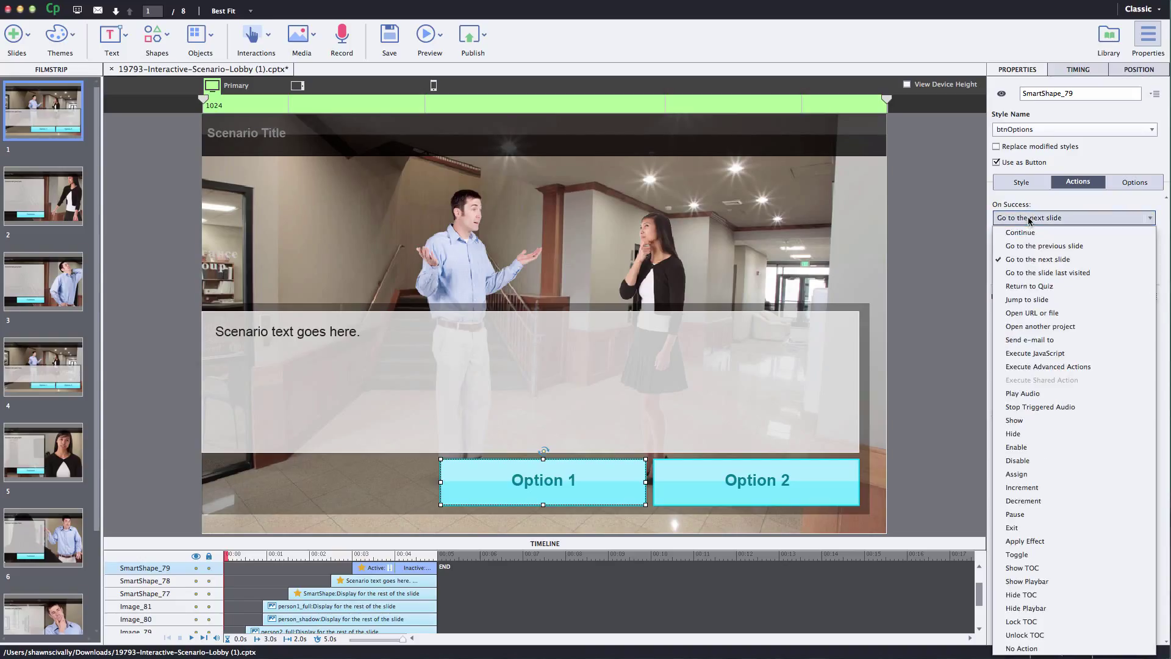
click(1038, 301)
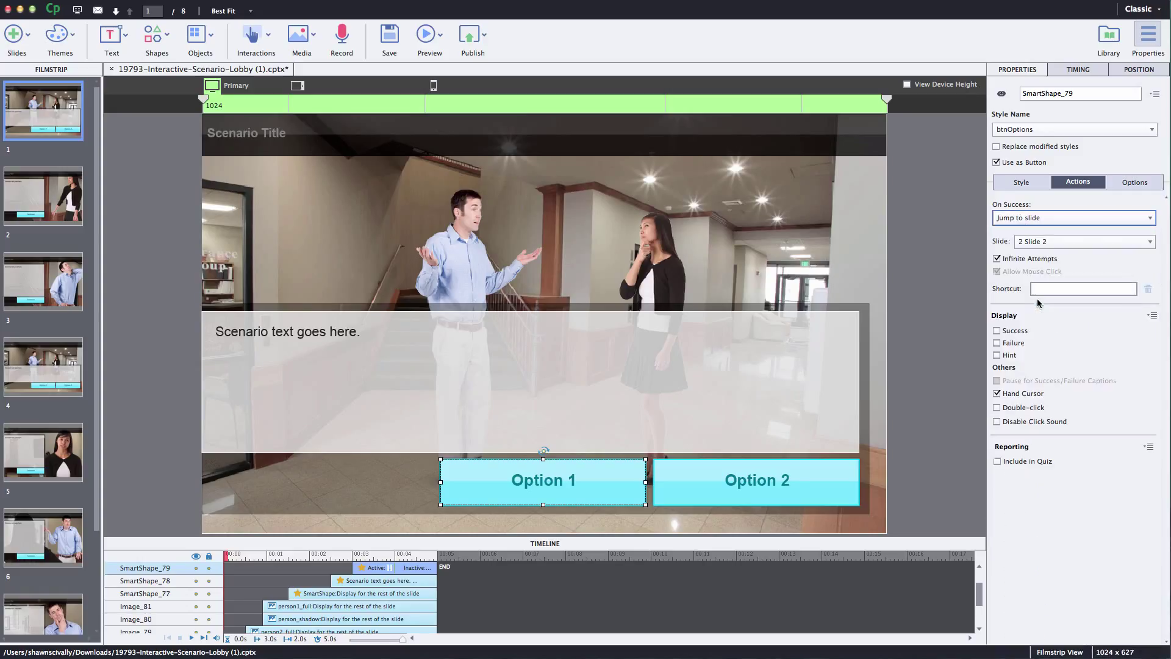
click(1044, 241)
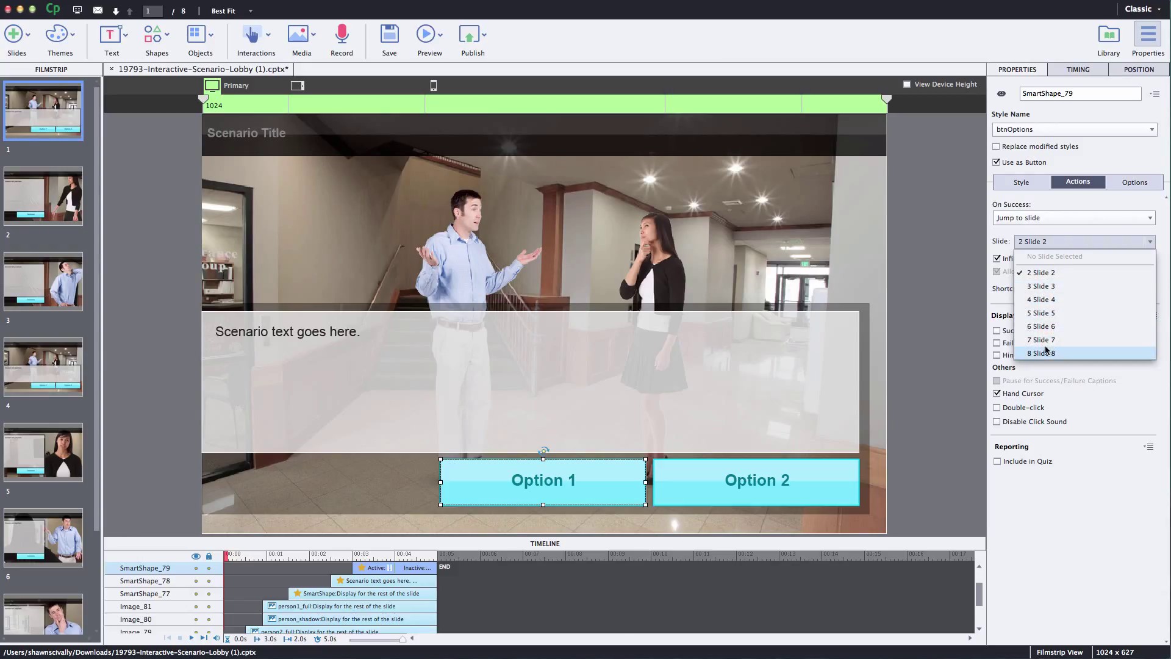
click(1043, 286)
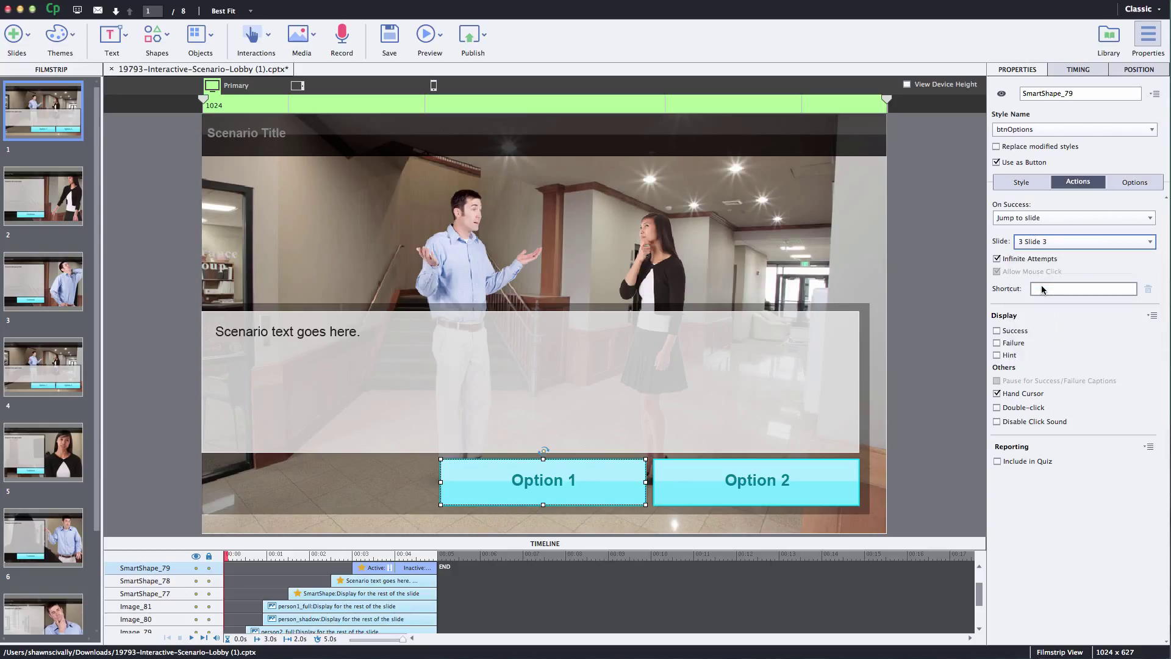
Step: Set Option 2's On Success action to Jump to slide 2, then recheck both buttons' targets
click(735, 483)
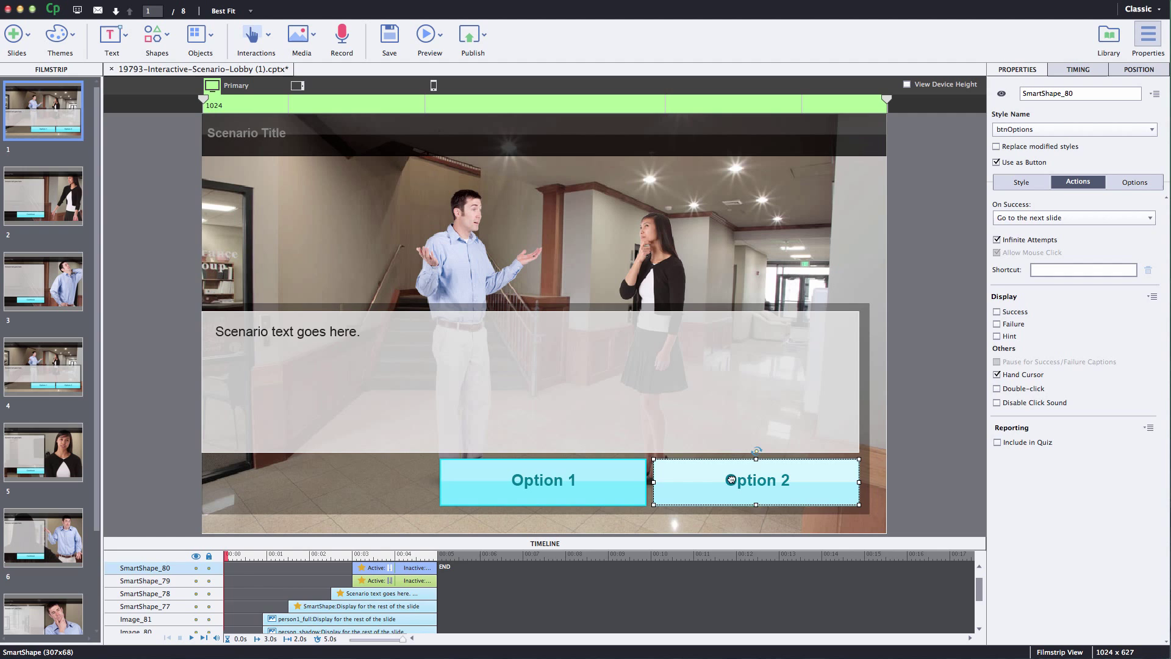
click(1037, 219)
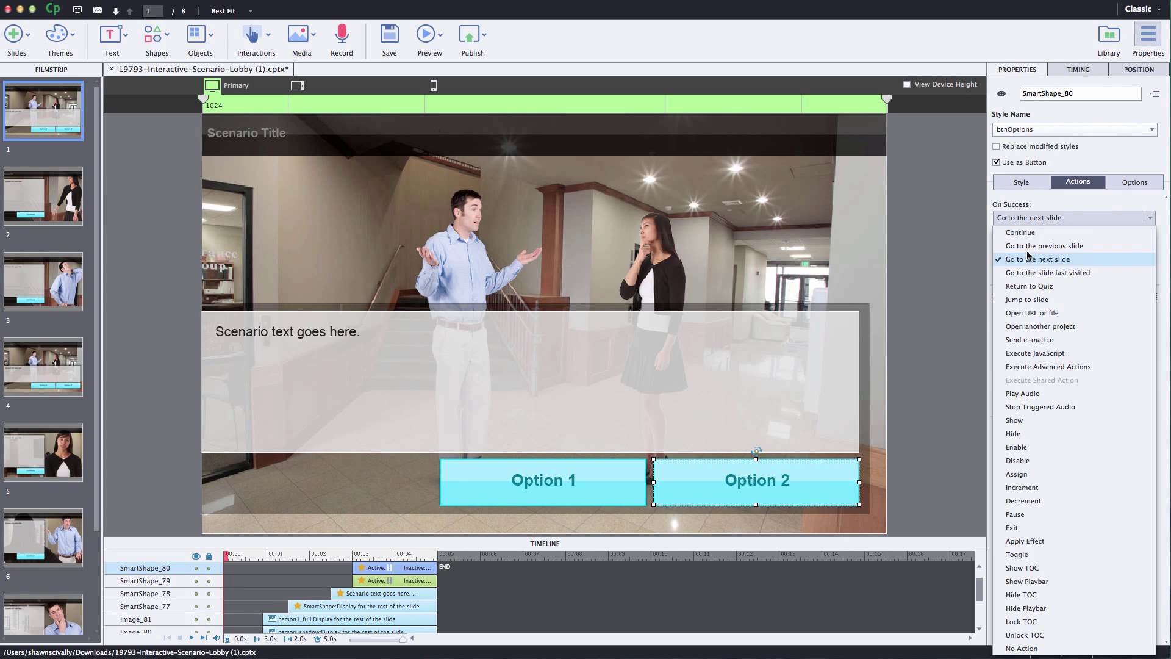
click(1027, 299)
click(1031, 241)
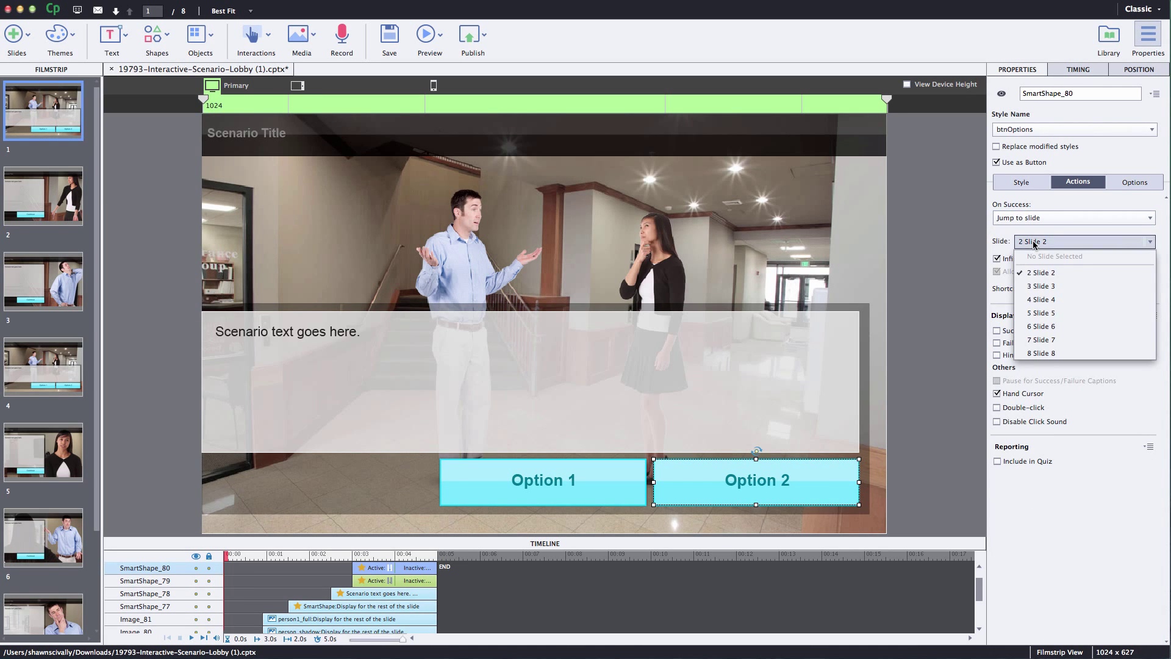
click(1035, 274)
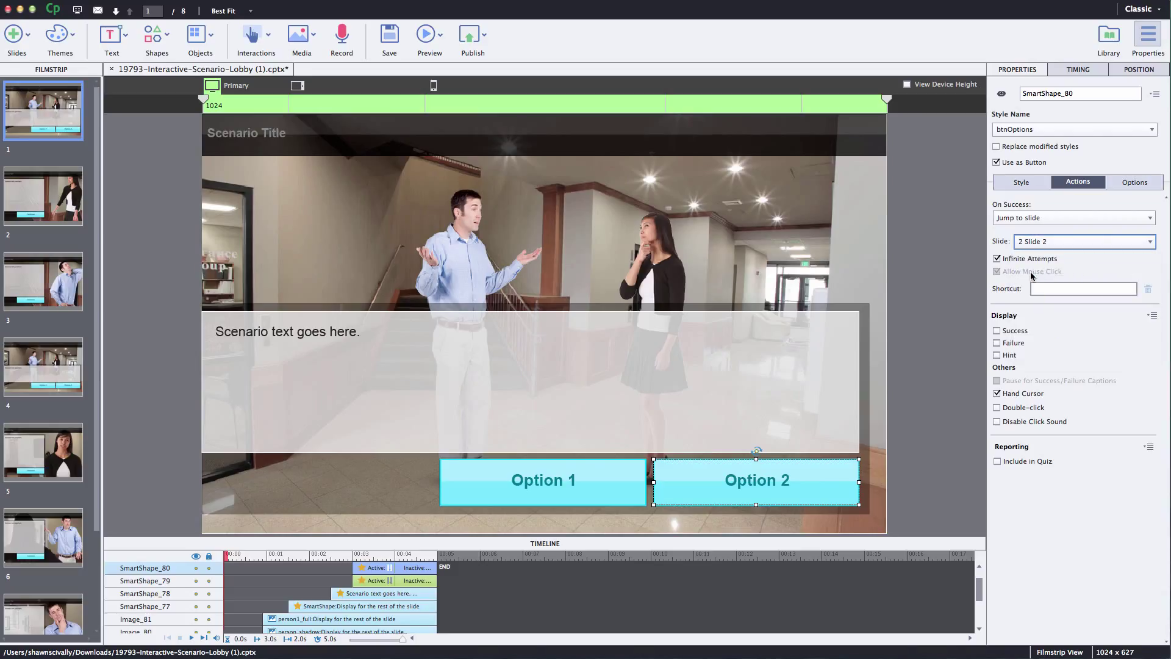
click(590, 492)
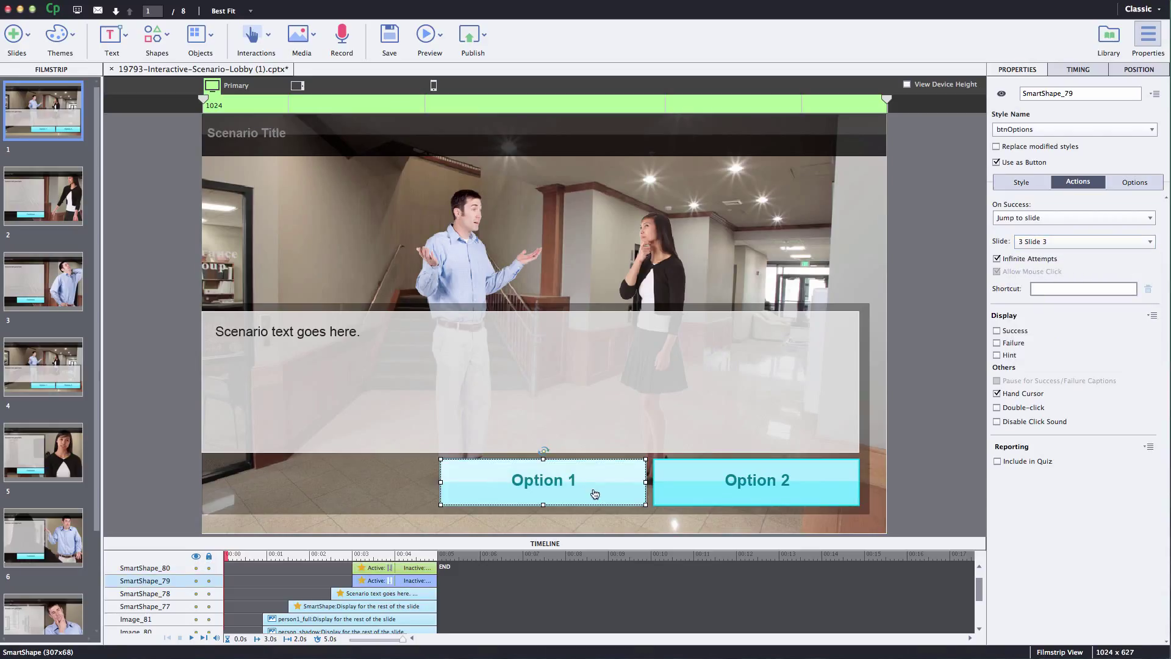
click(754, 493)
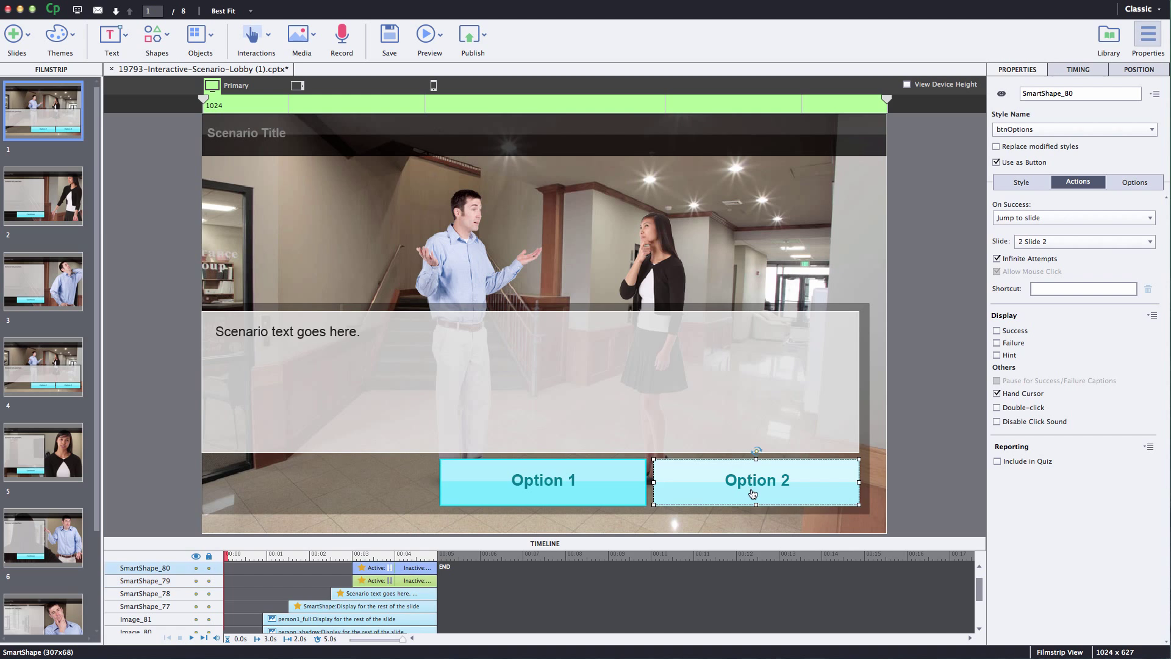
Step: On slide 2, set the Continue button to jump to Slide 4, then open slide 3
click(41, 183)
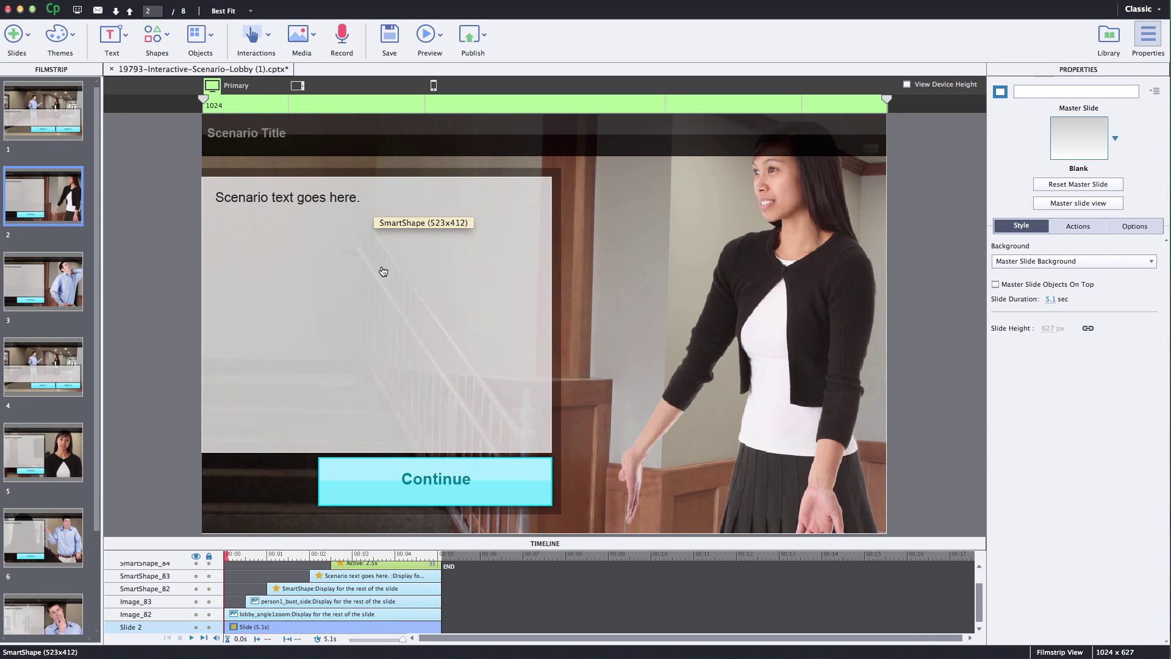
click(456, 472)
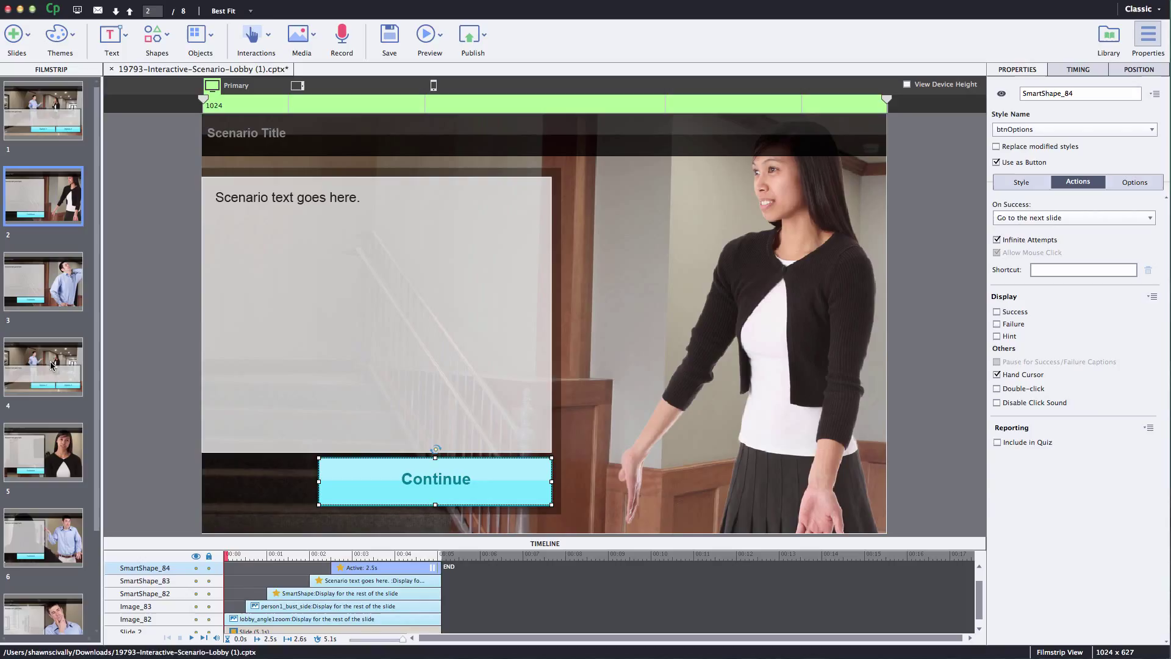
click(1063, 218)
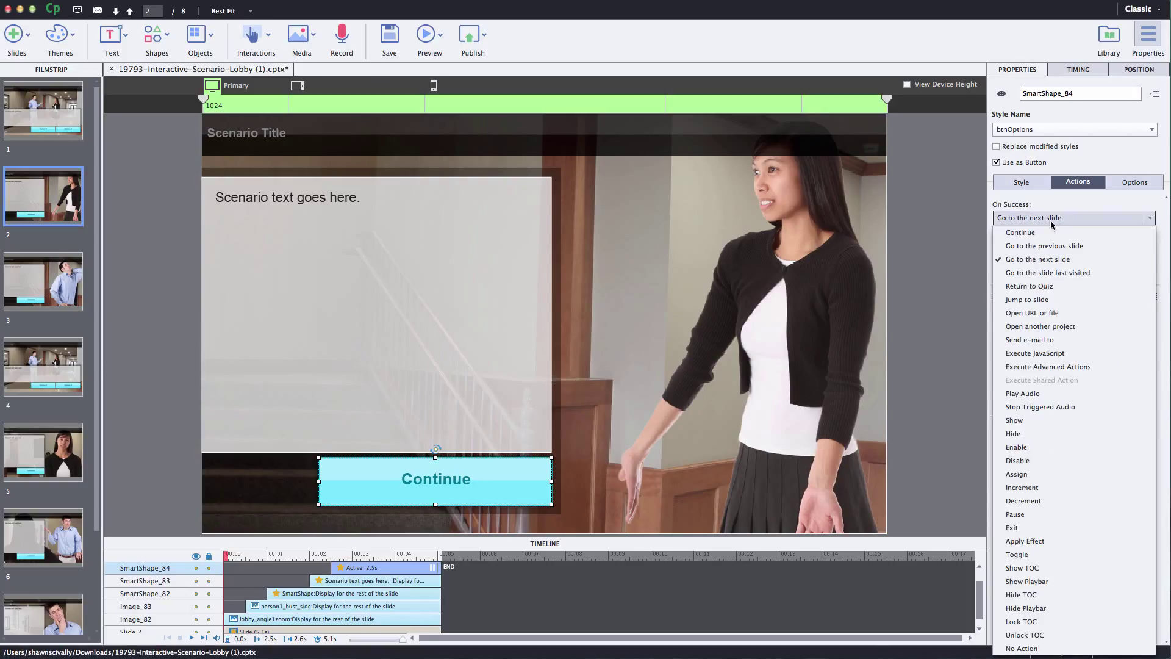
click(1029, 300)
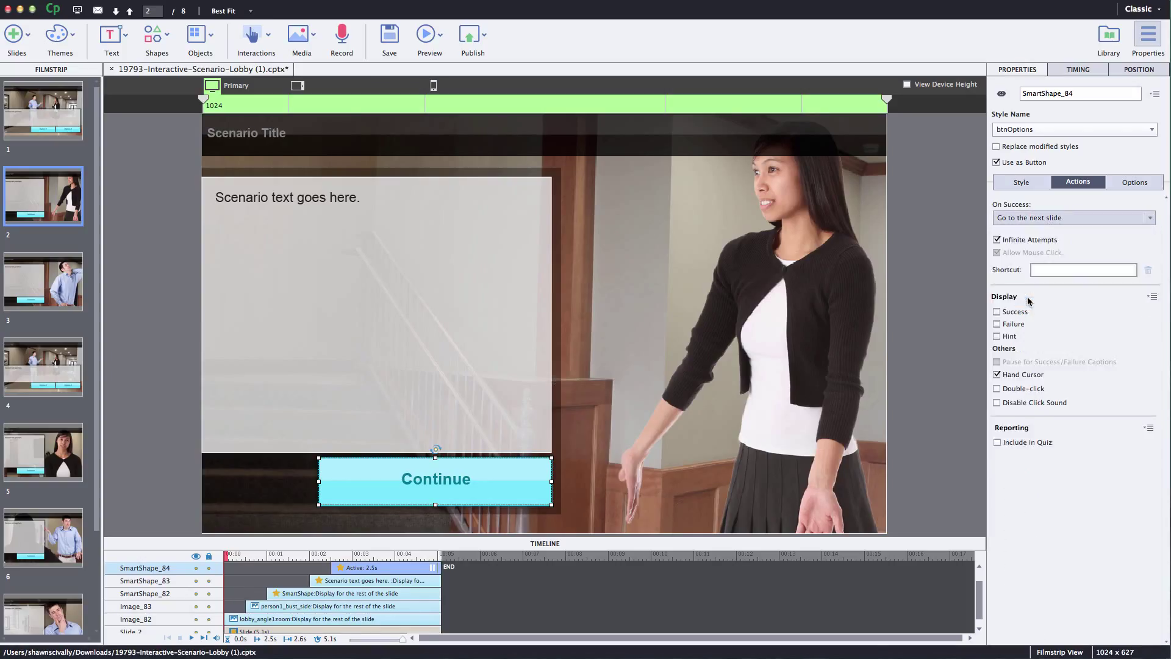
click(1043, 243)
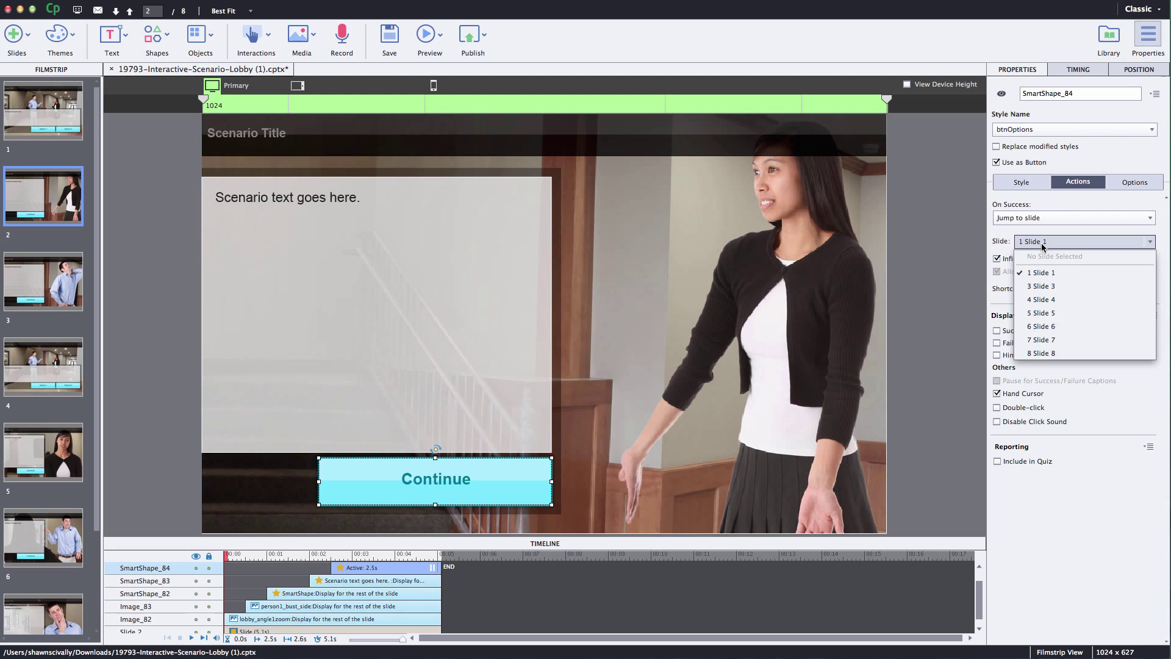
click(1039, 299)
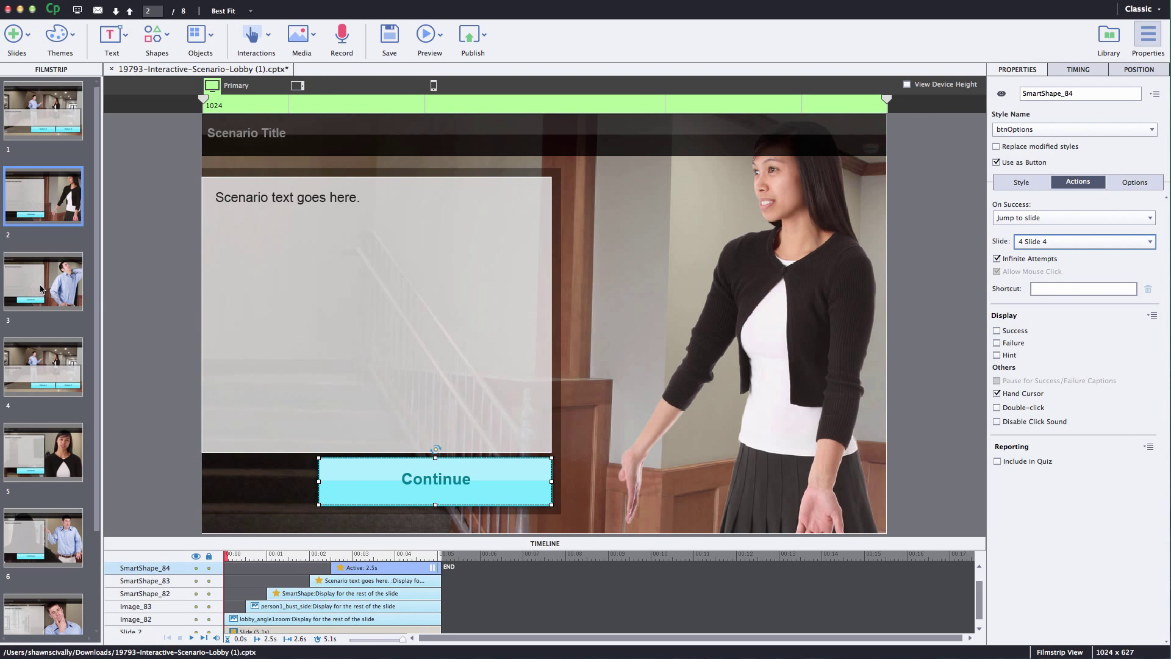
click(71, 295)
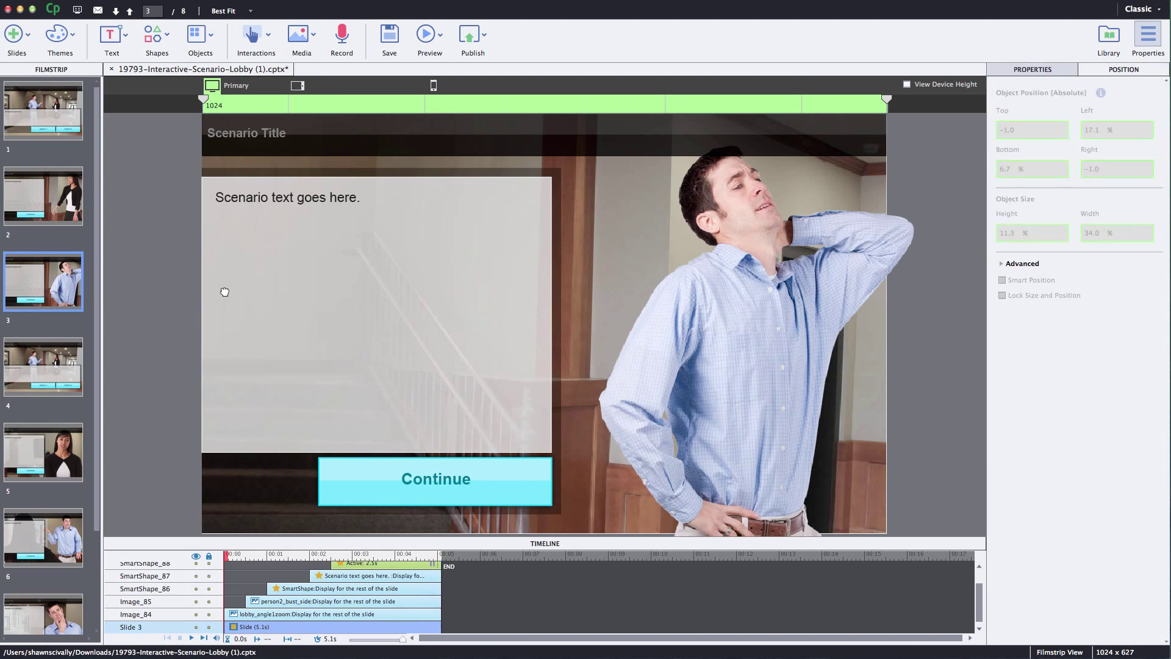
Step: Make slide 3's Continue button jump to slide 4, then open slide 4
click(465, 466)
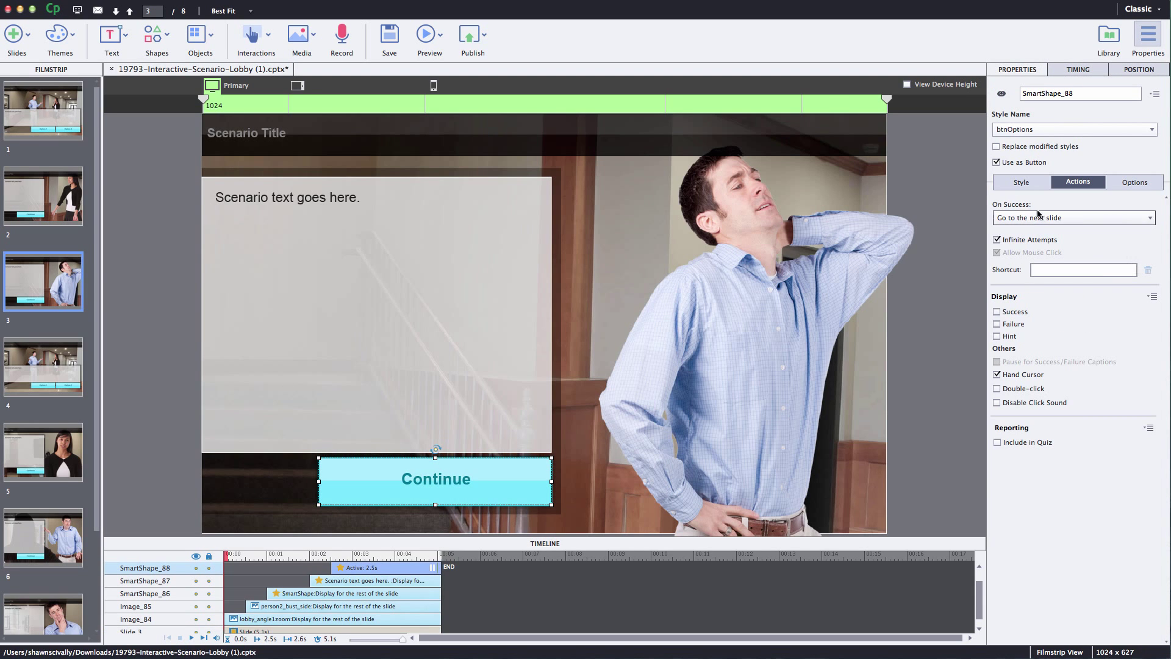
click(1006, 218)
click(1033, 301)
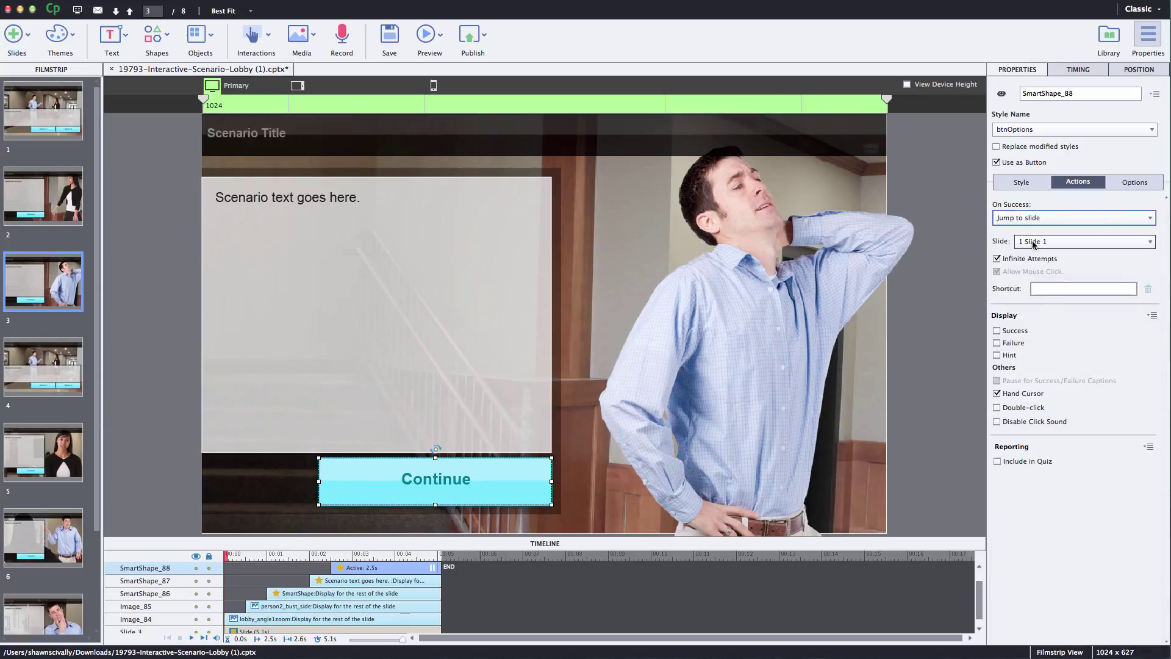
click(1037, 242)
click(1039, 300)
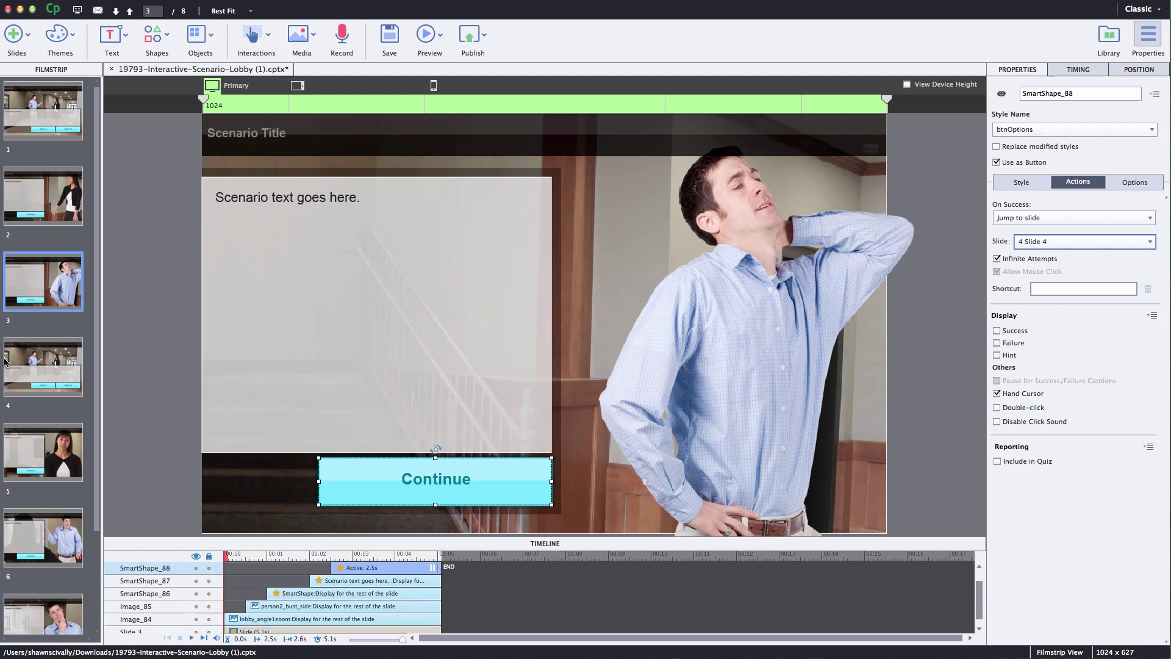
click(36, 359)
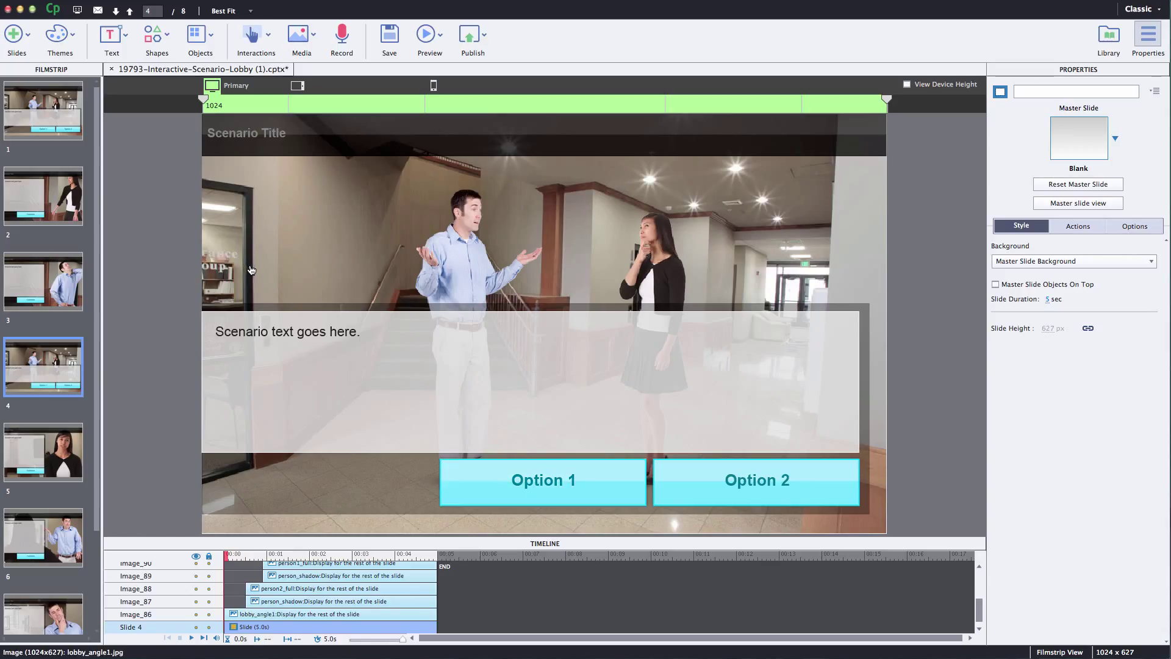
Step: Duplicate slide 1 and view the copy as the new slide 2
click(34, 120)
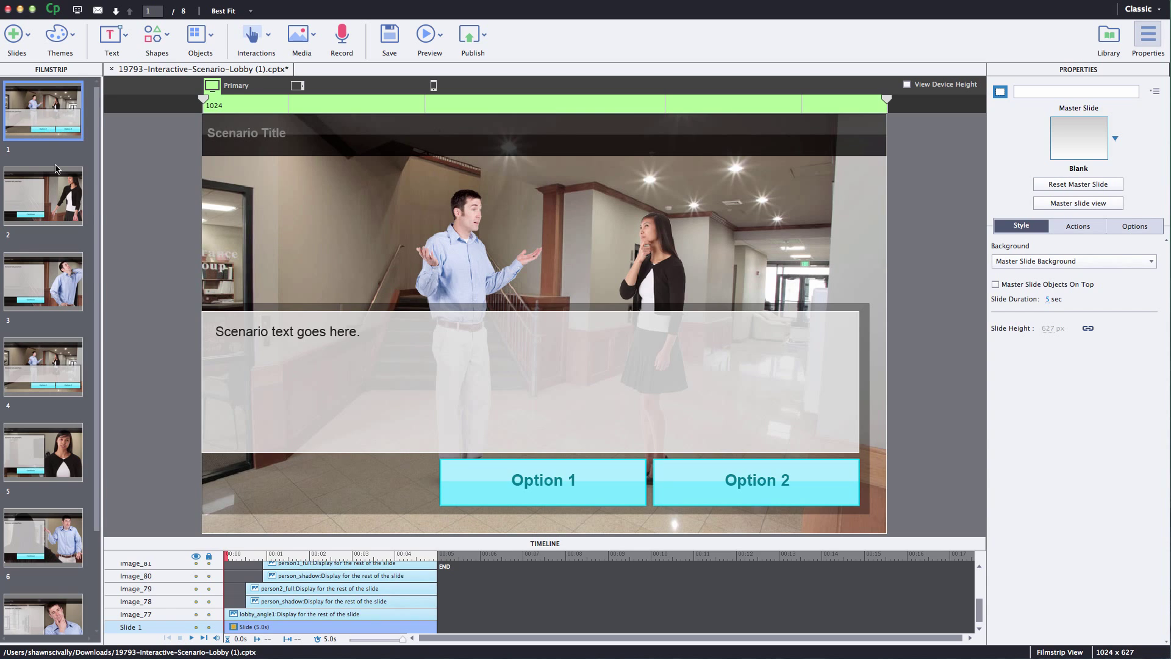
right_click(50, 124)
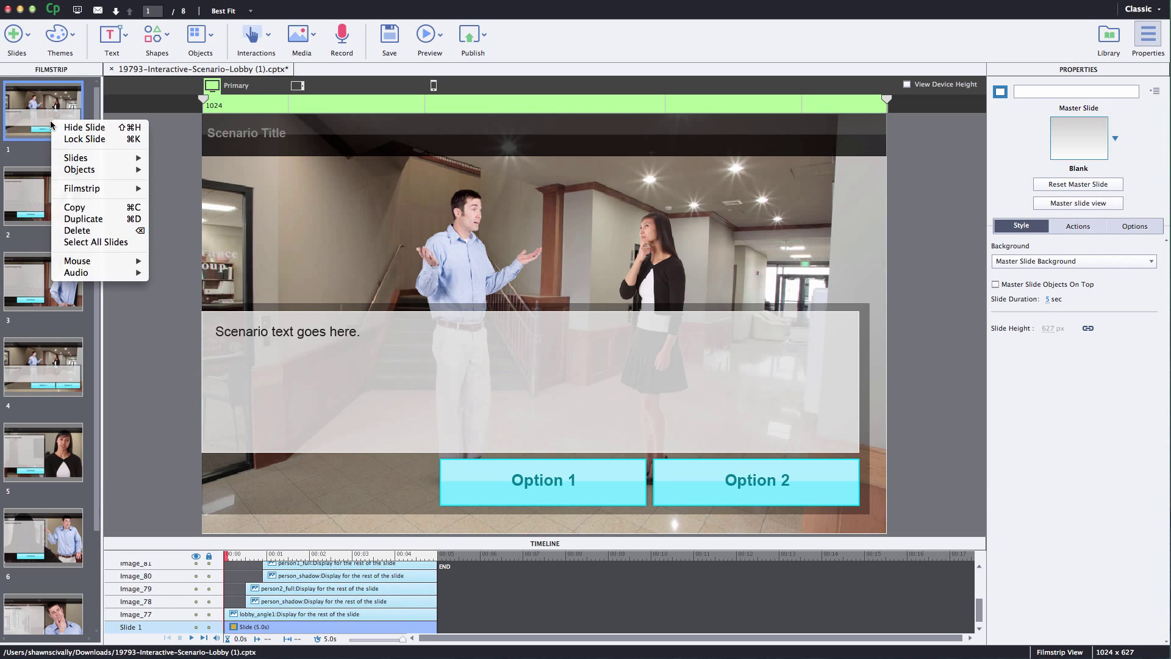
click(83, 219)
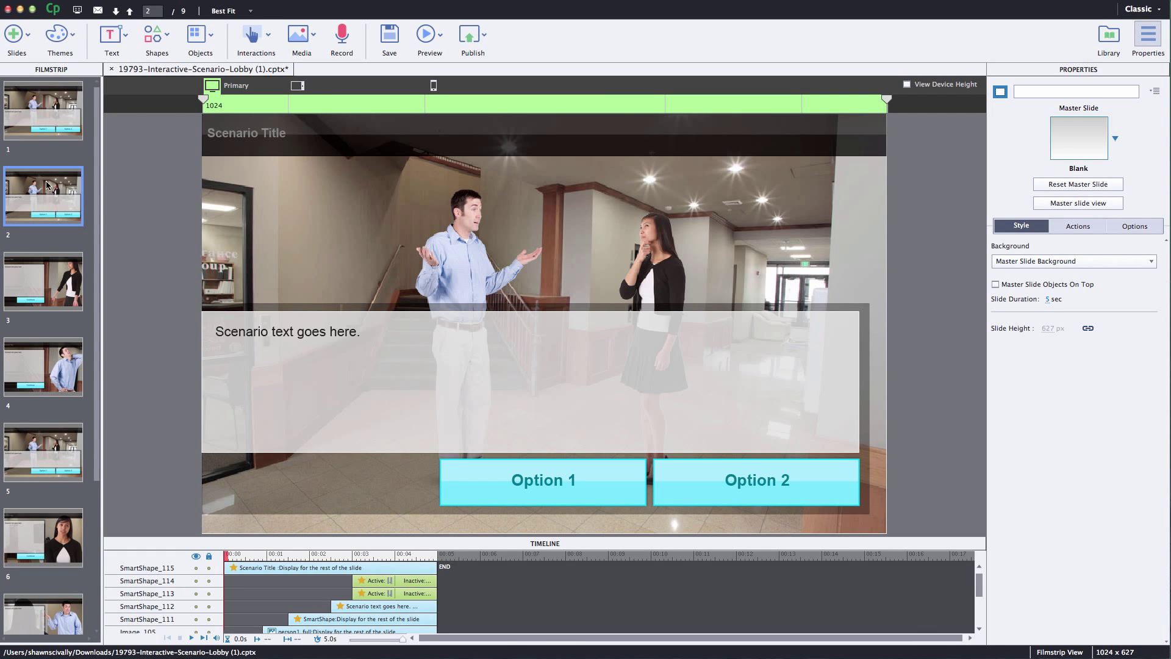
click(53, 125)
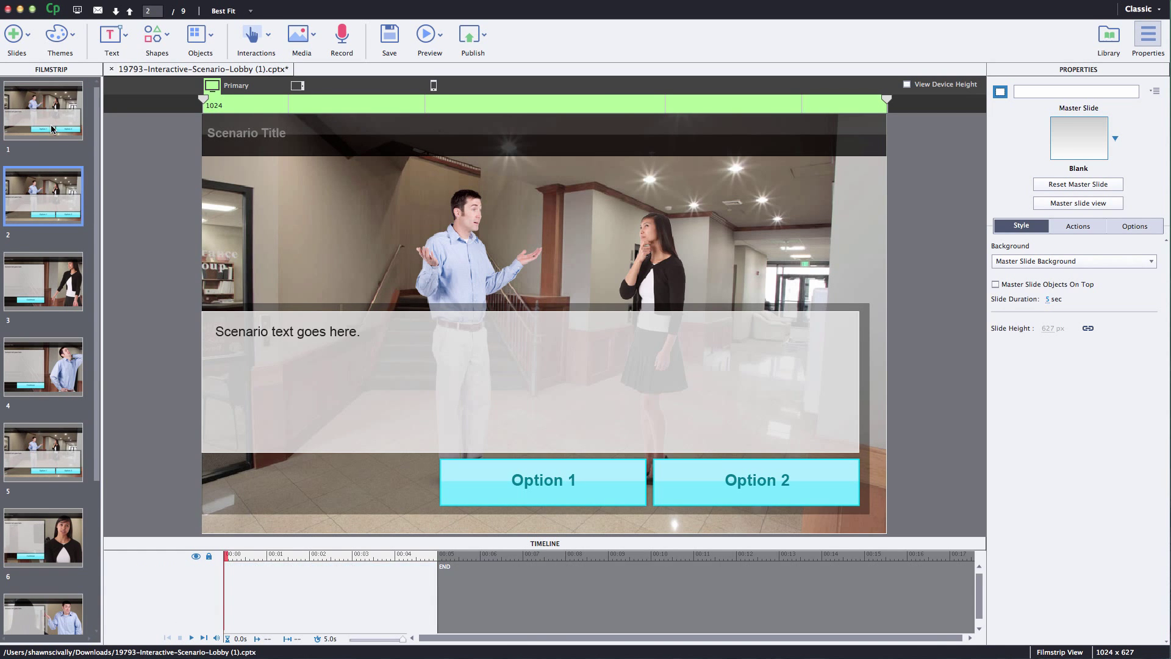
click(52, 196)
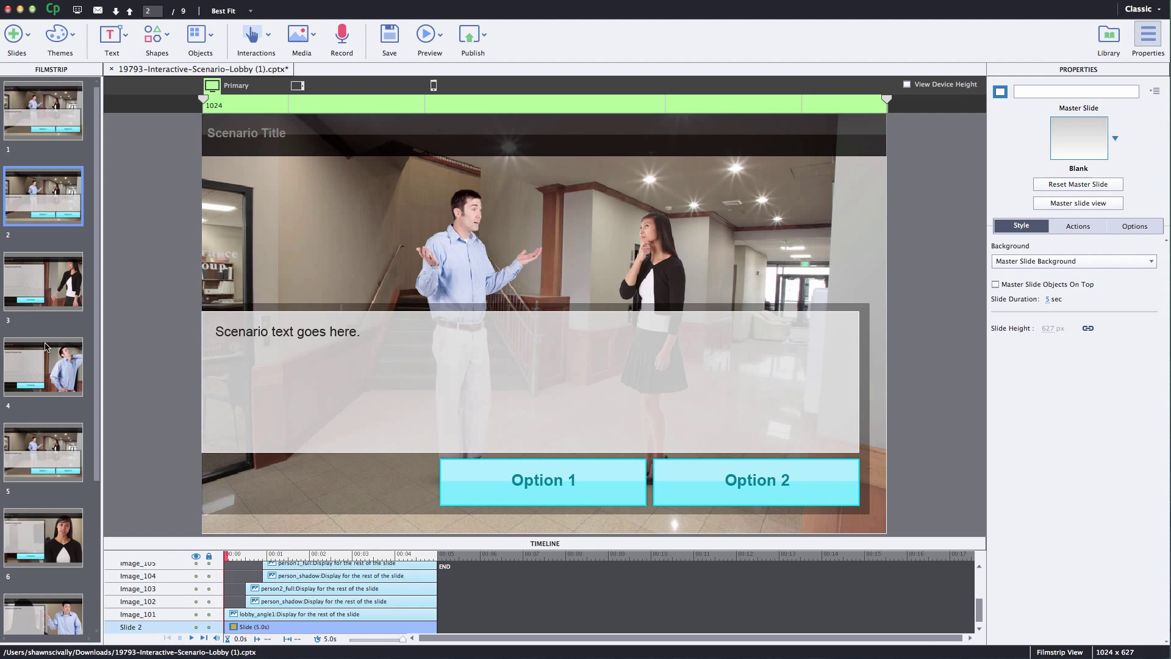
Step: Duplicate slide 4 and inspect the copied Continue button's jump target
click(60, 387)
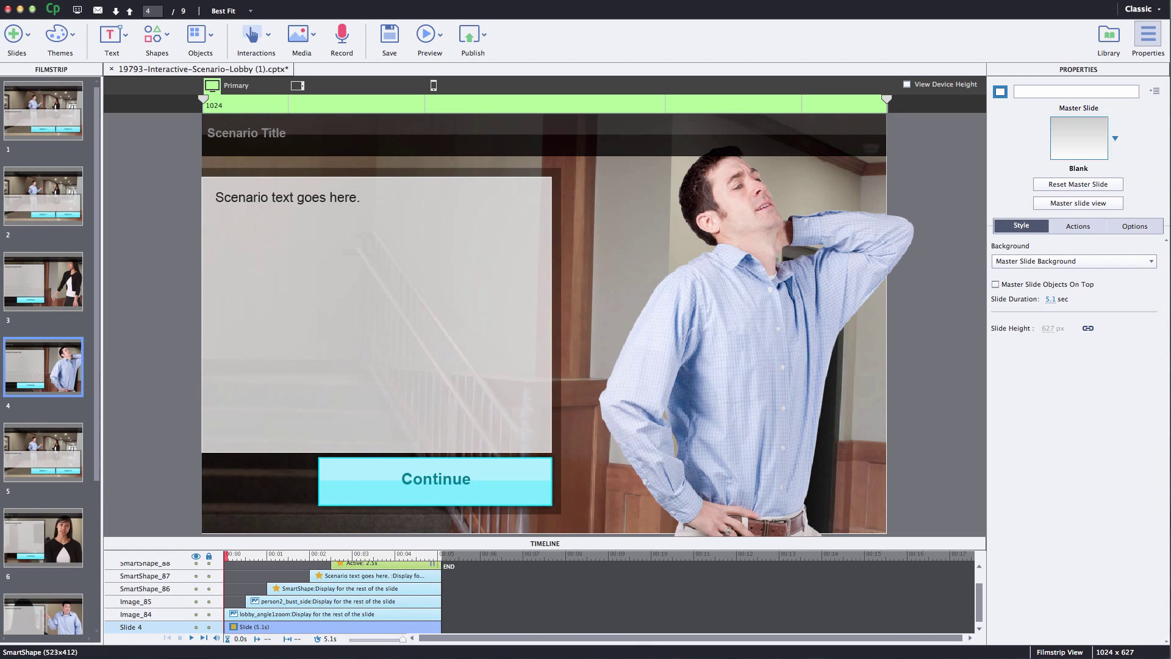
right_click(50, 350)
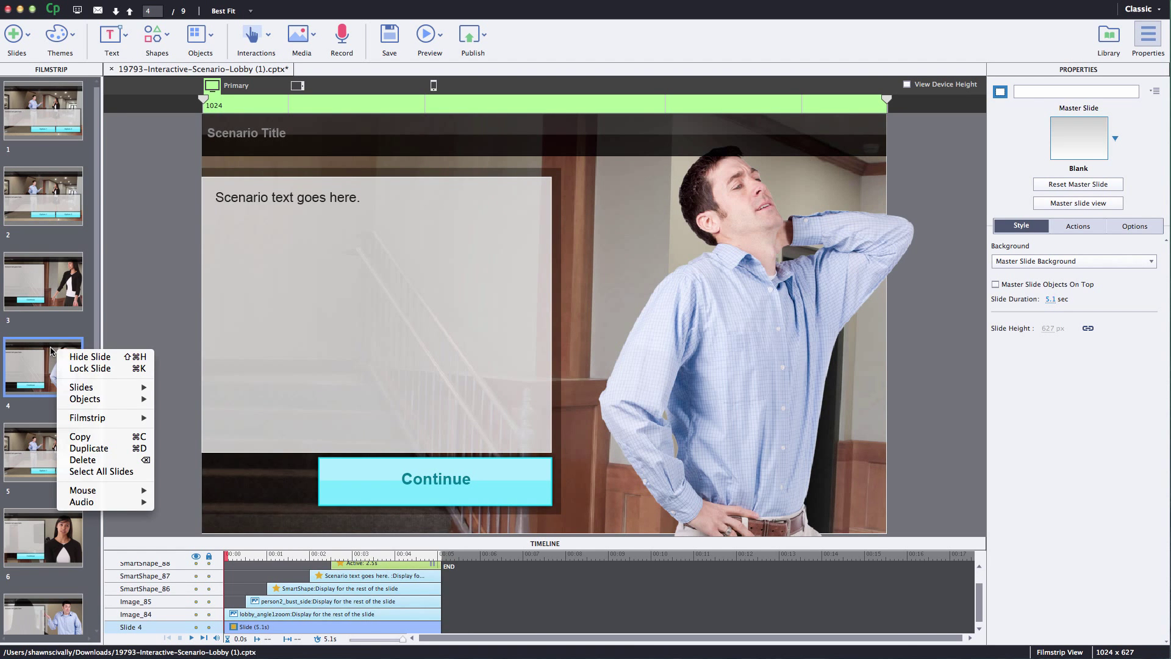
click(98, 450)
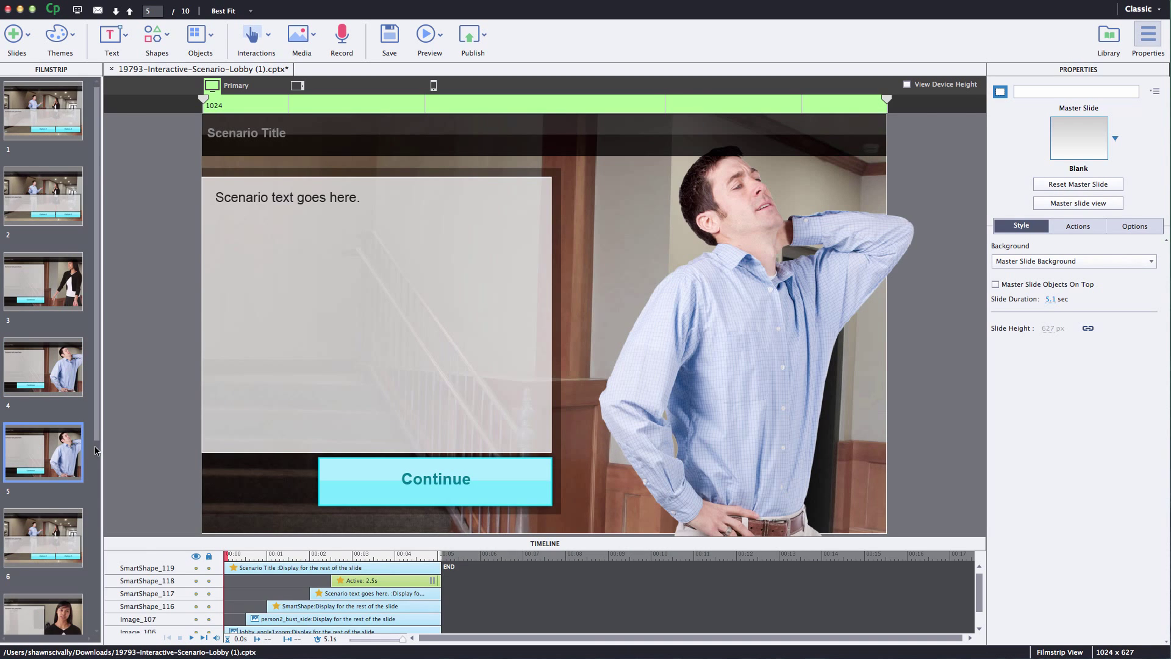
click(413, 491)
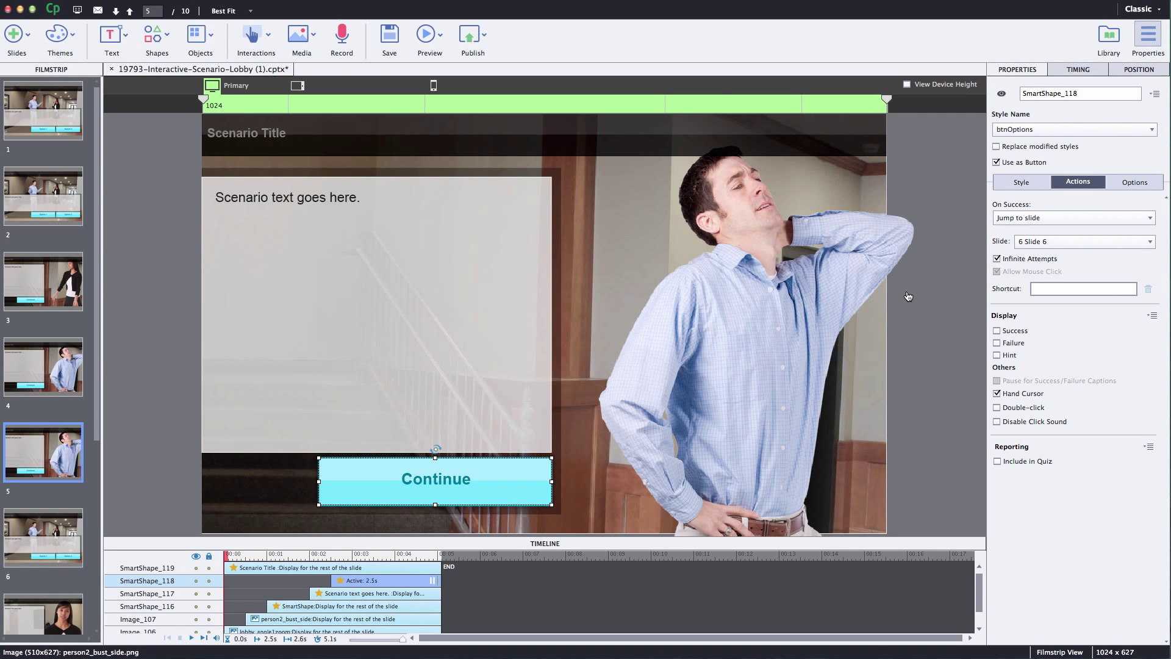
Step: Delete the duplicated slides 5 and 2, then select the woman's image on slide 2
click(37, 453)
right_click(38, 452)
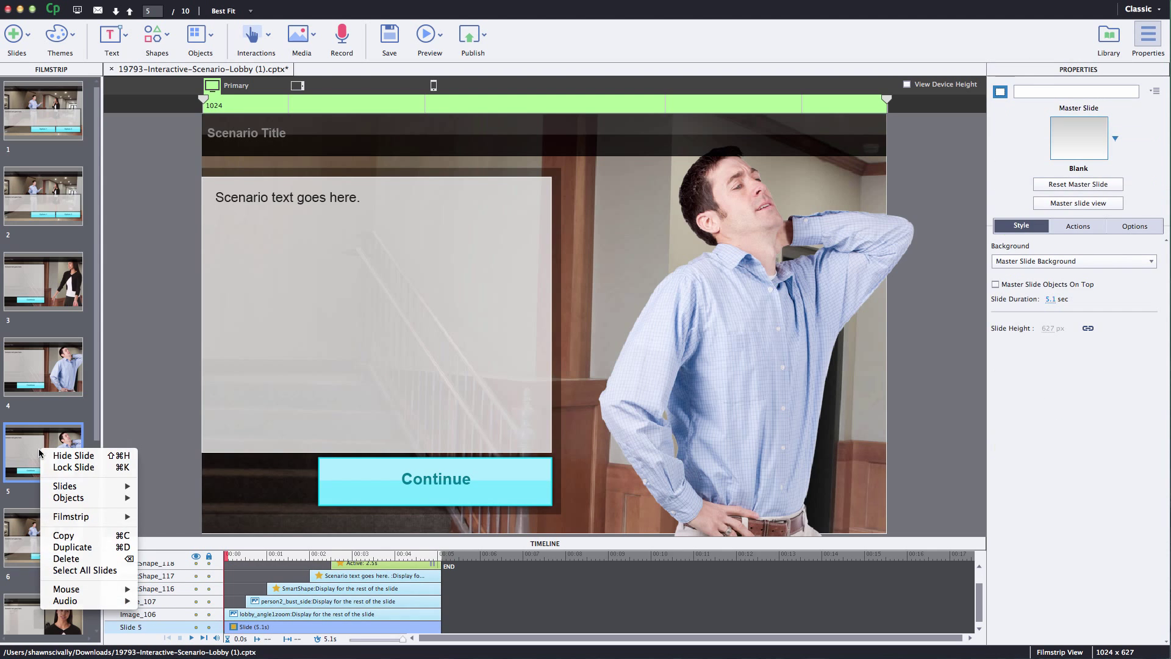
click(69, 559)
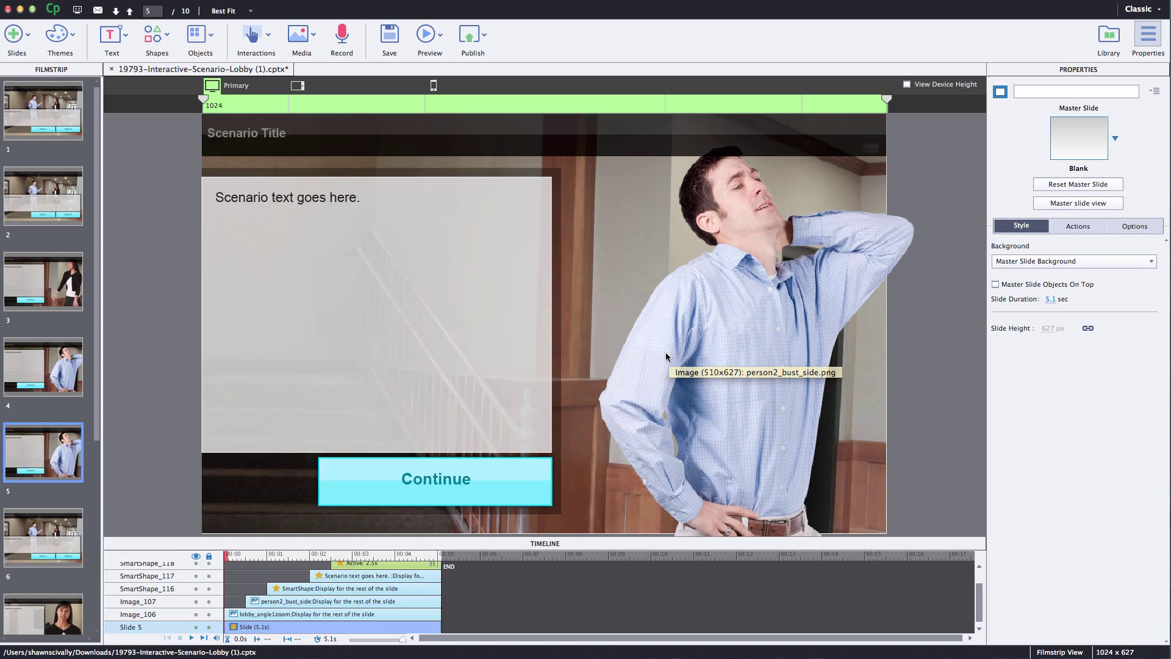
key(BackSpace)
right_click(44, 196)
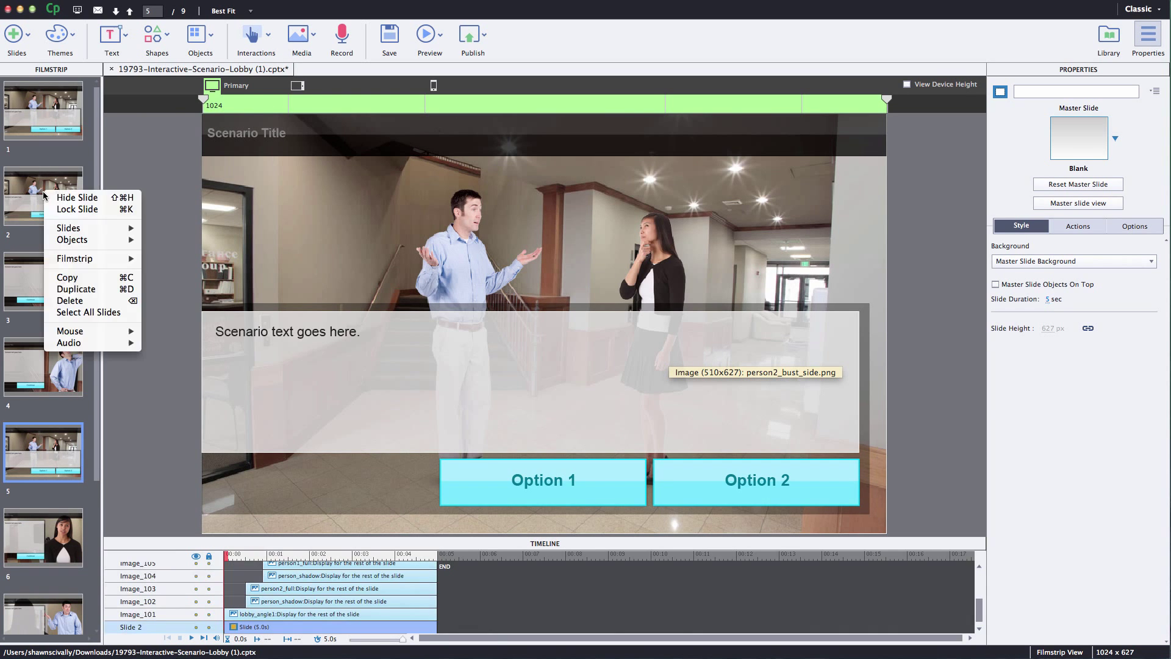
click(71, 301)
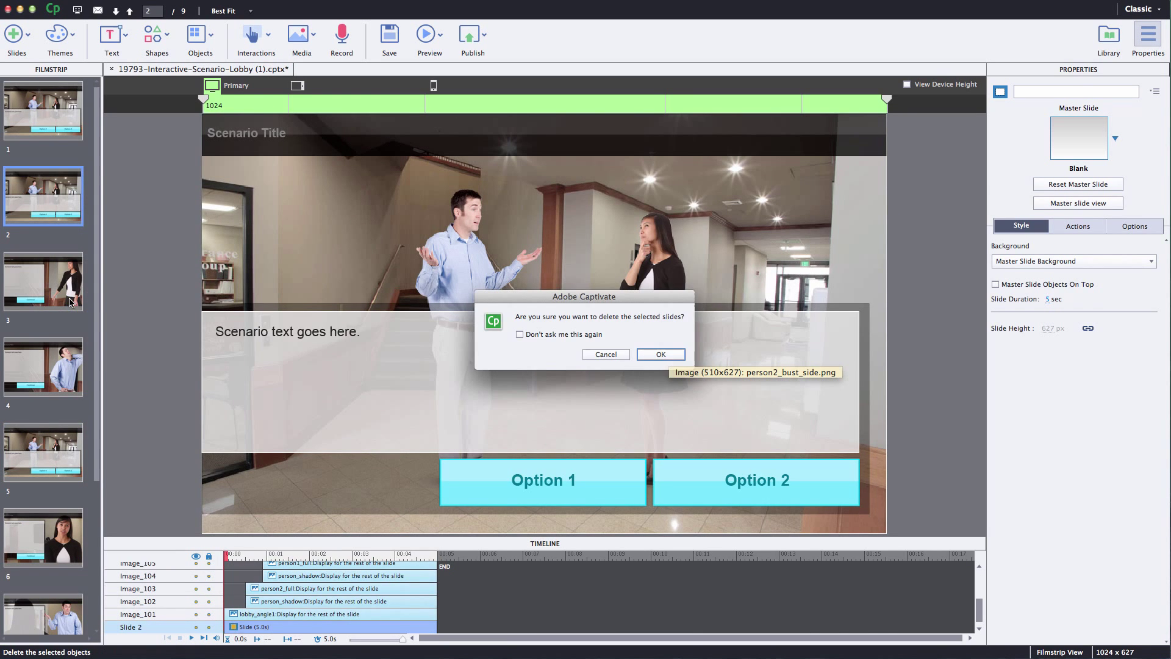
click(660, 353)
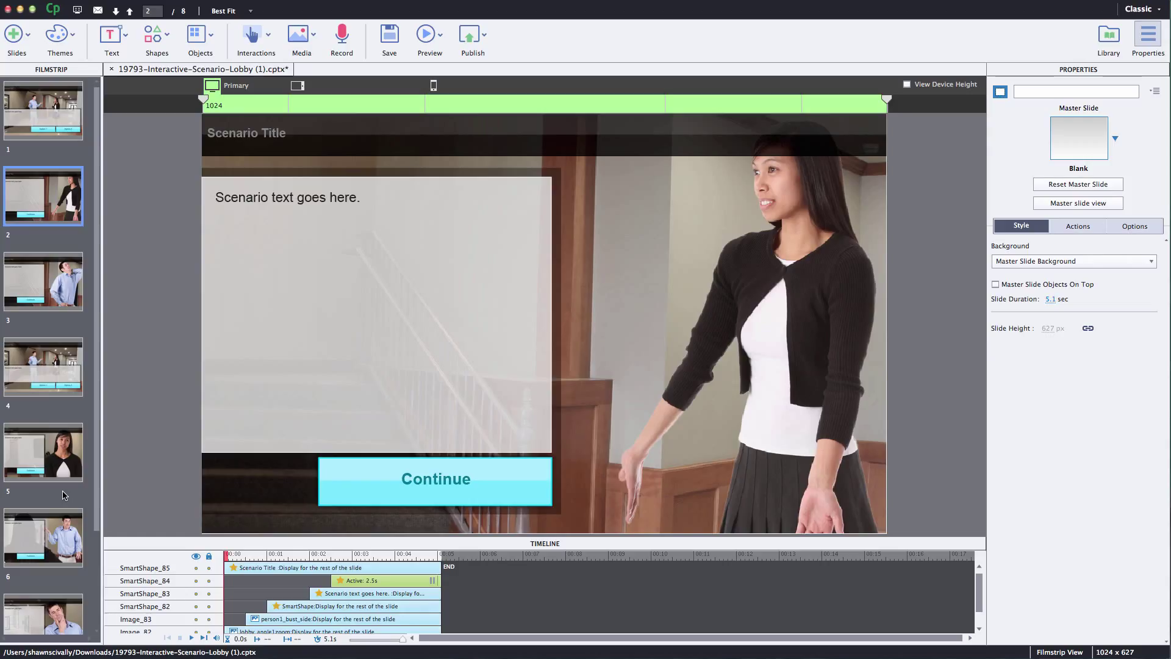
click(837, 306)
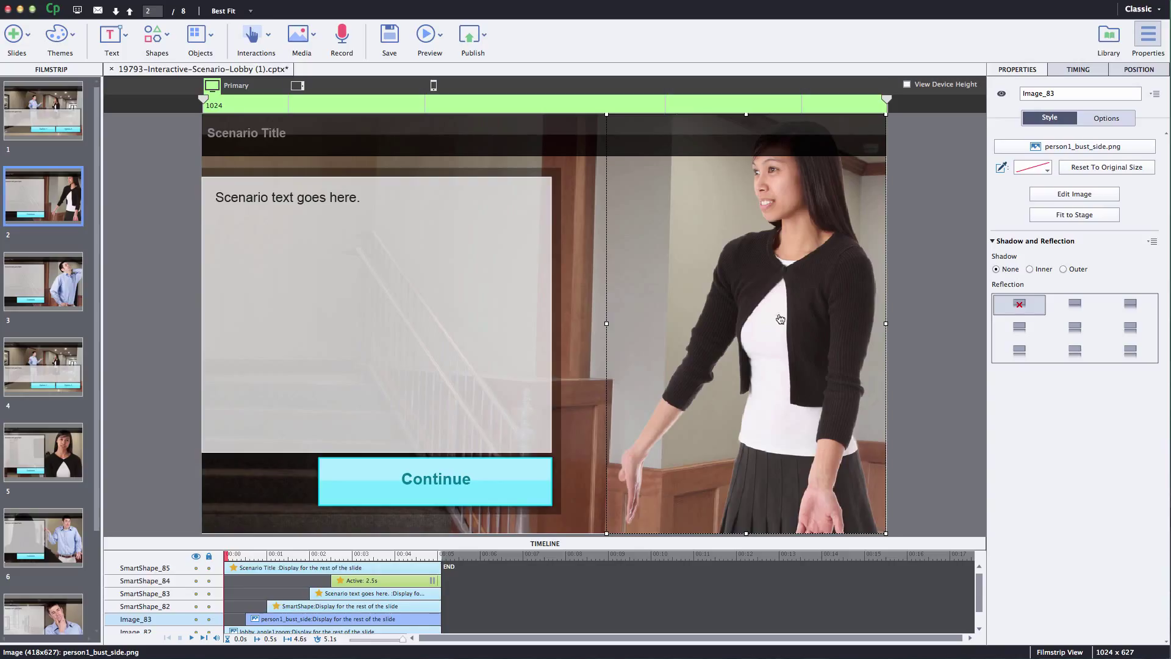
key(Delete)
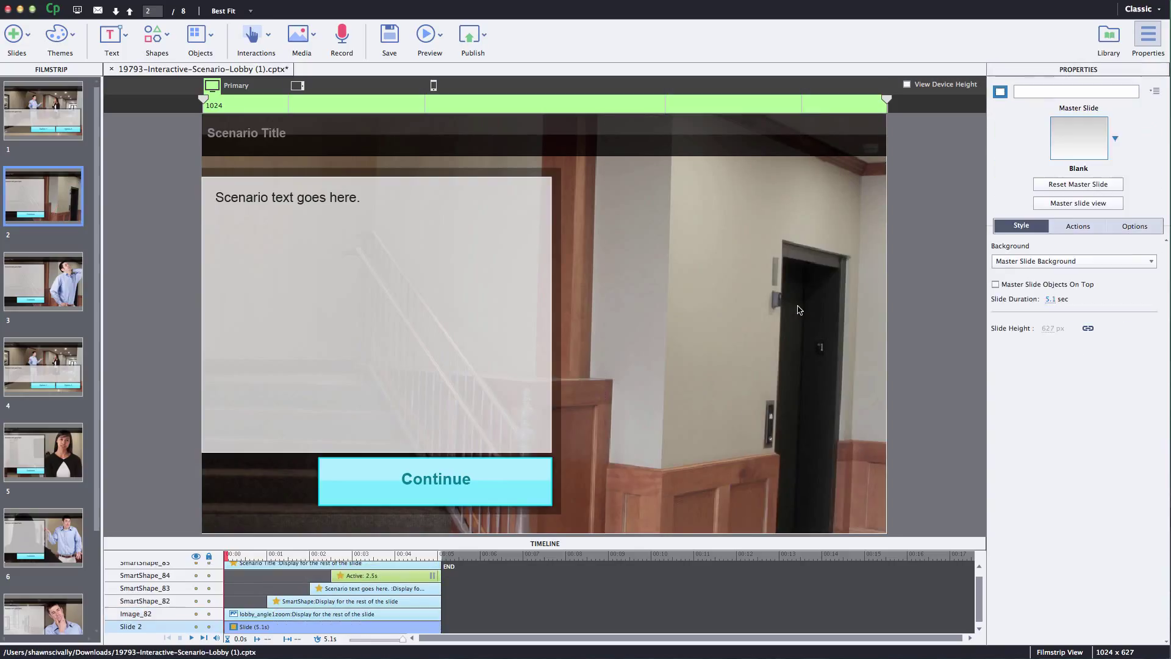
click(299, 36)
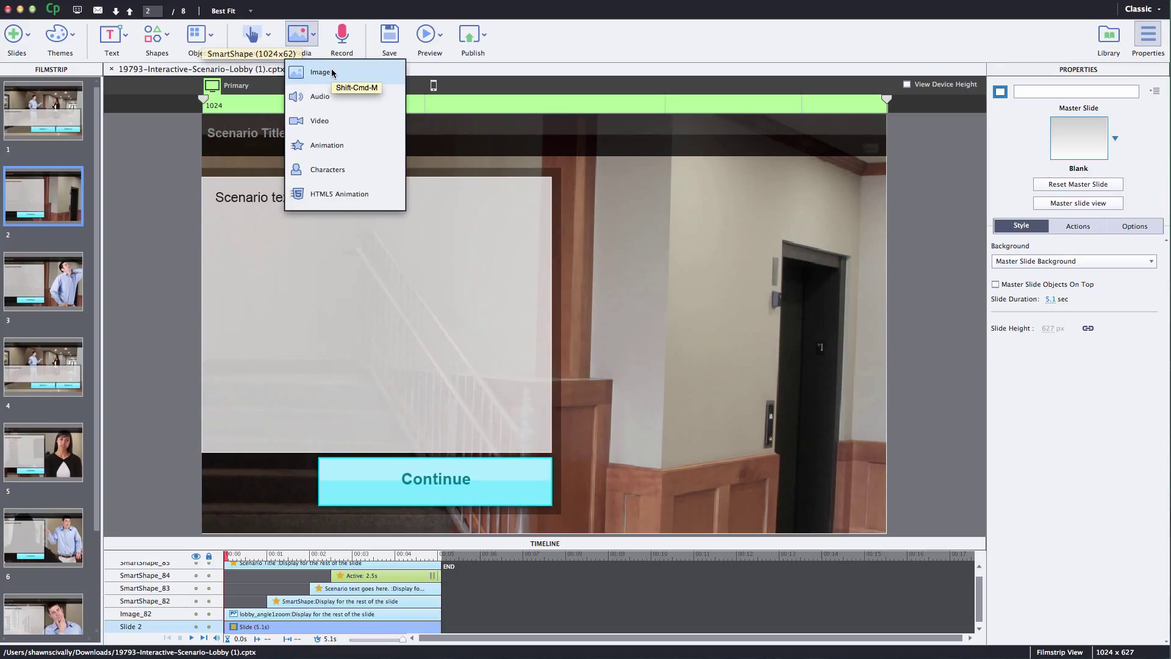
click(921, 299)
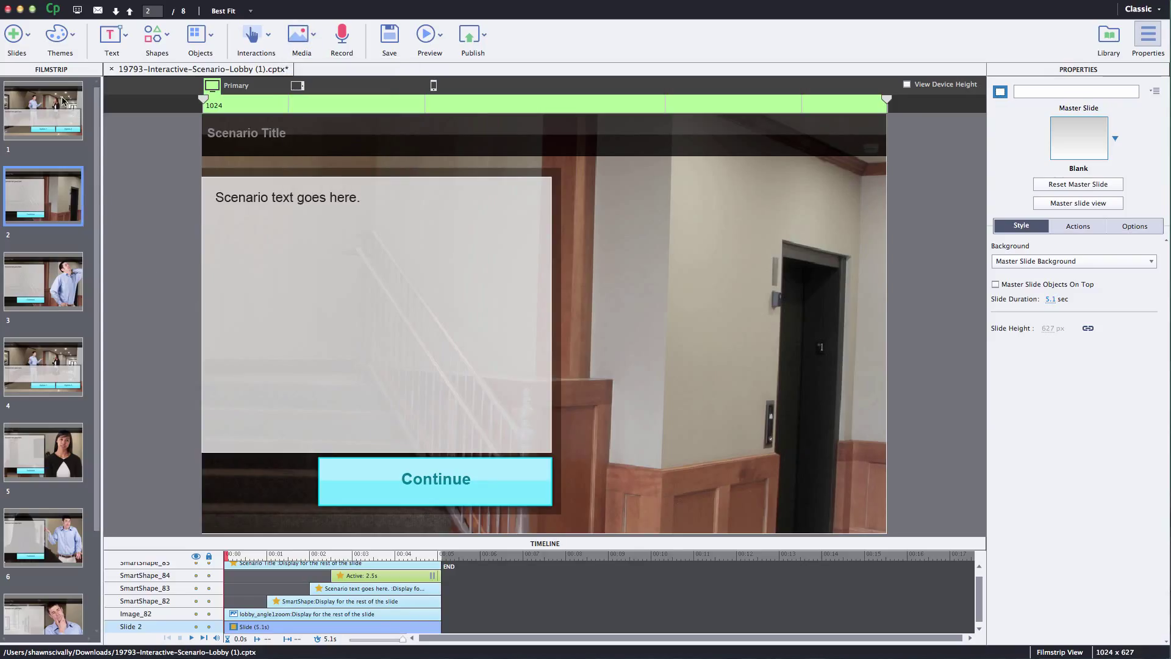
key(super+v)
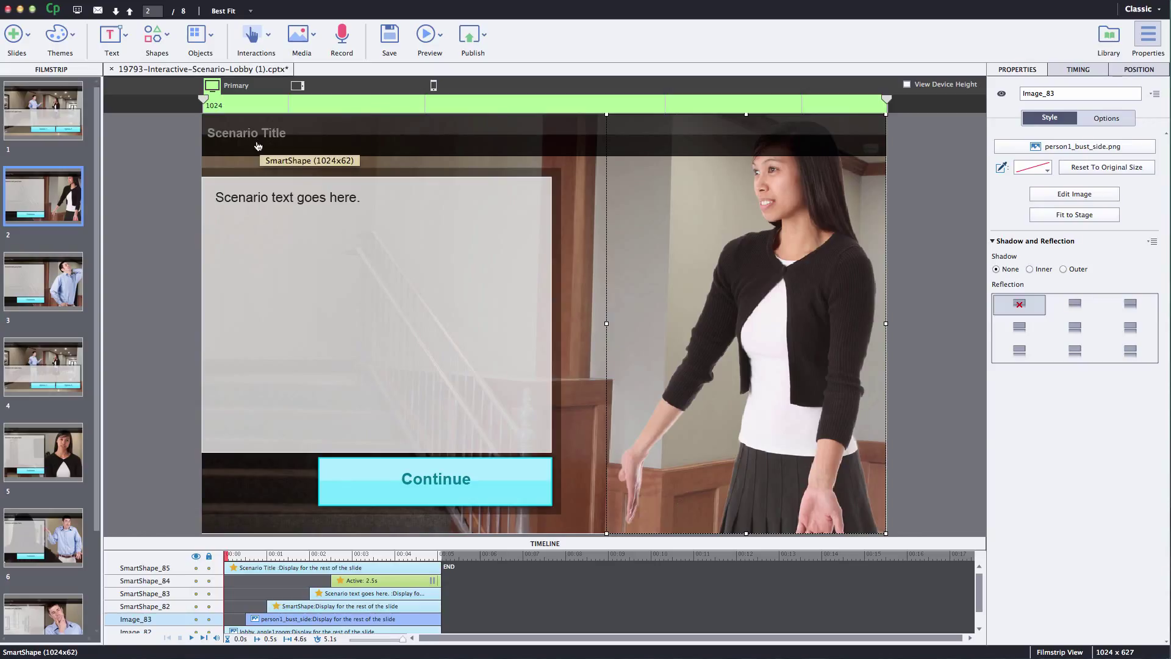
Step: Append 'New Text' to the slide title so it reads 'Scenario Title New Text'
click(237, 137)
double_click(237, 136)
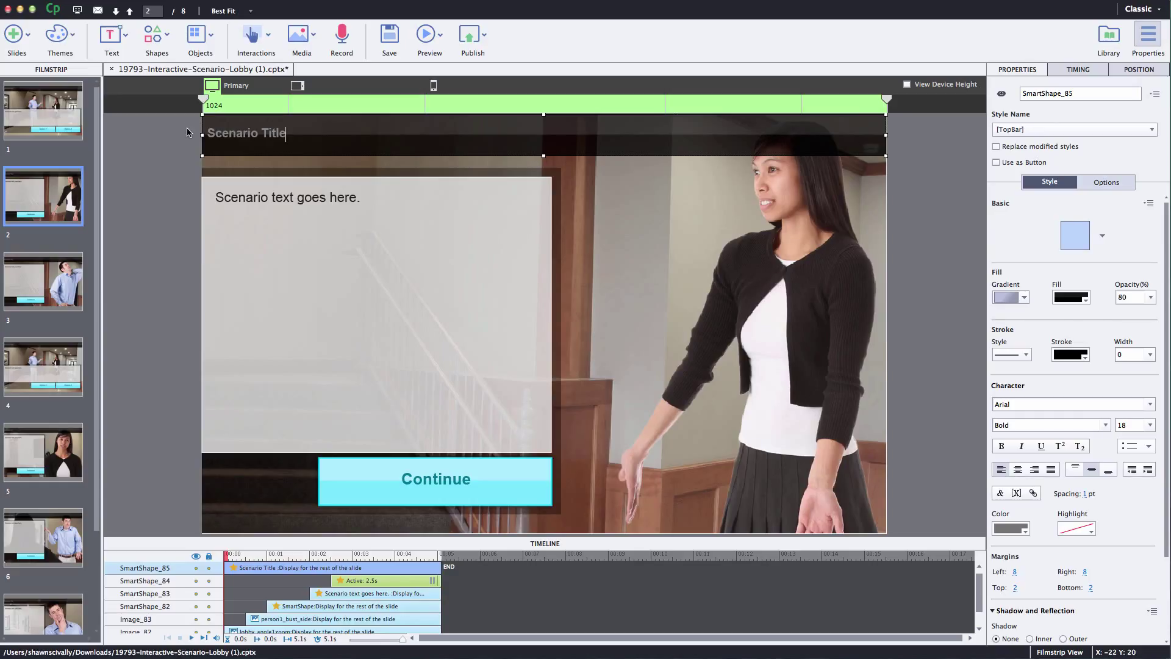
text(New Texty)
key(BackSpace)
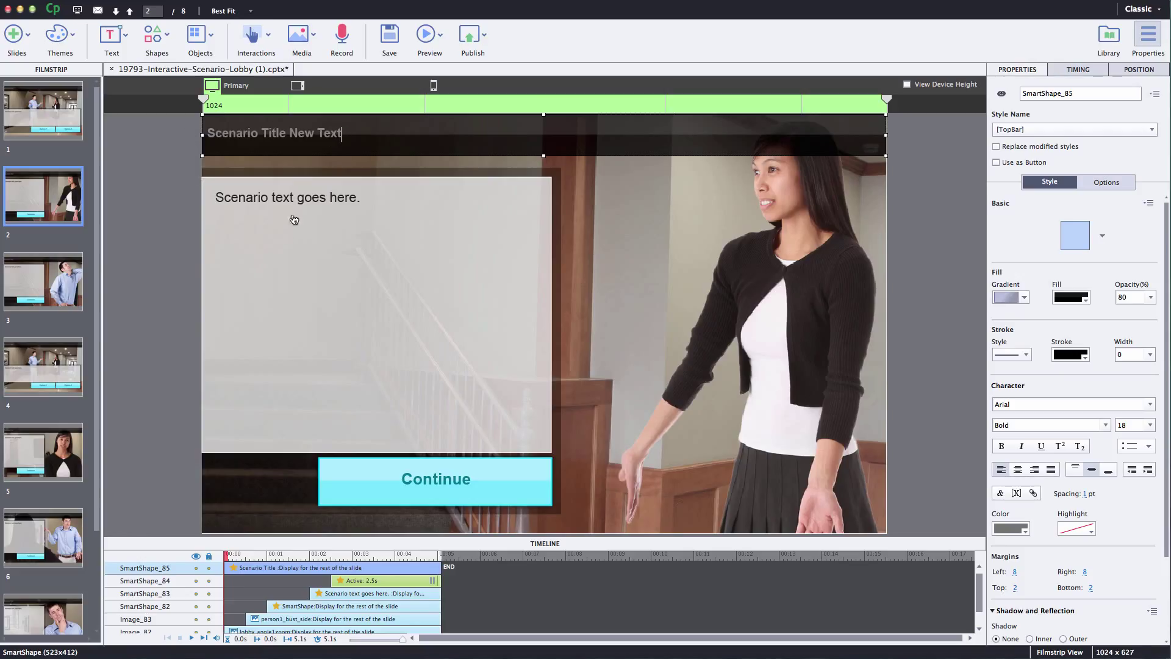
Step: Replace the placeholder body sentence with 'Content text....'
click(317, 200)
double_click(317, 199)
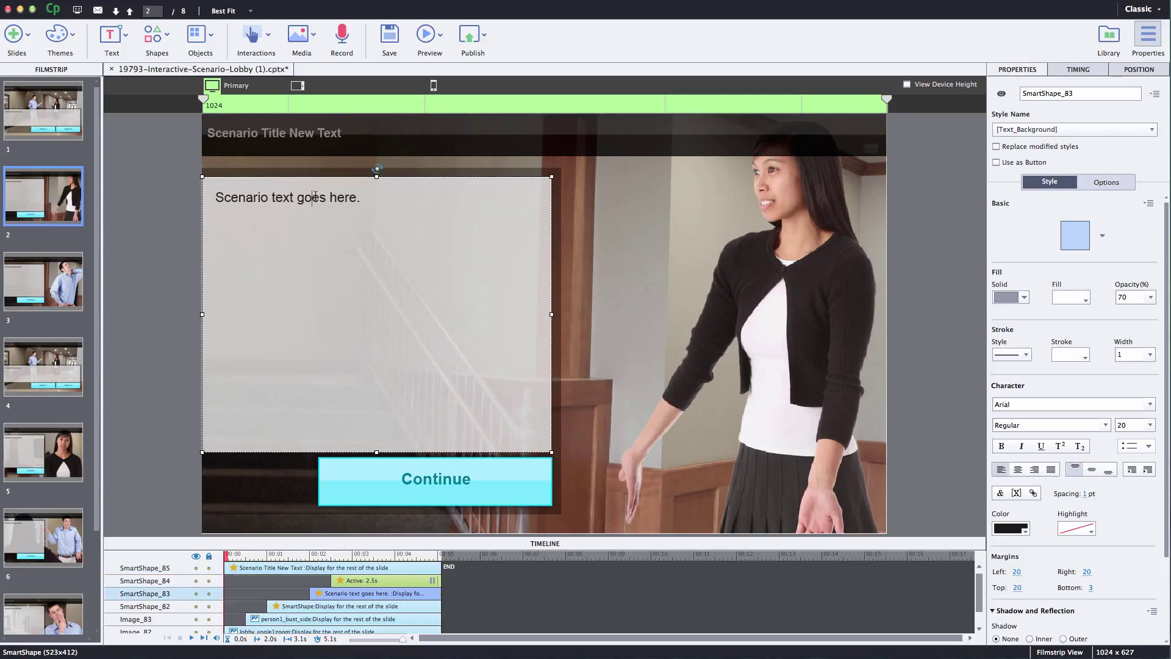
drag(373, 198, 214, 195)
click(450, 200)
drag(395, 197, 218, 196)
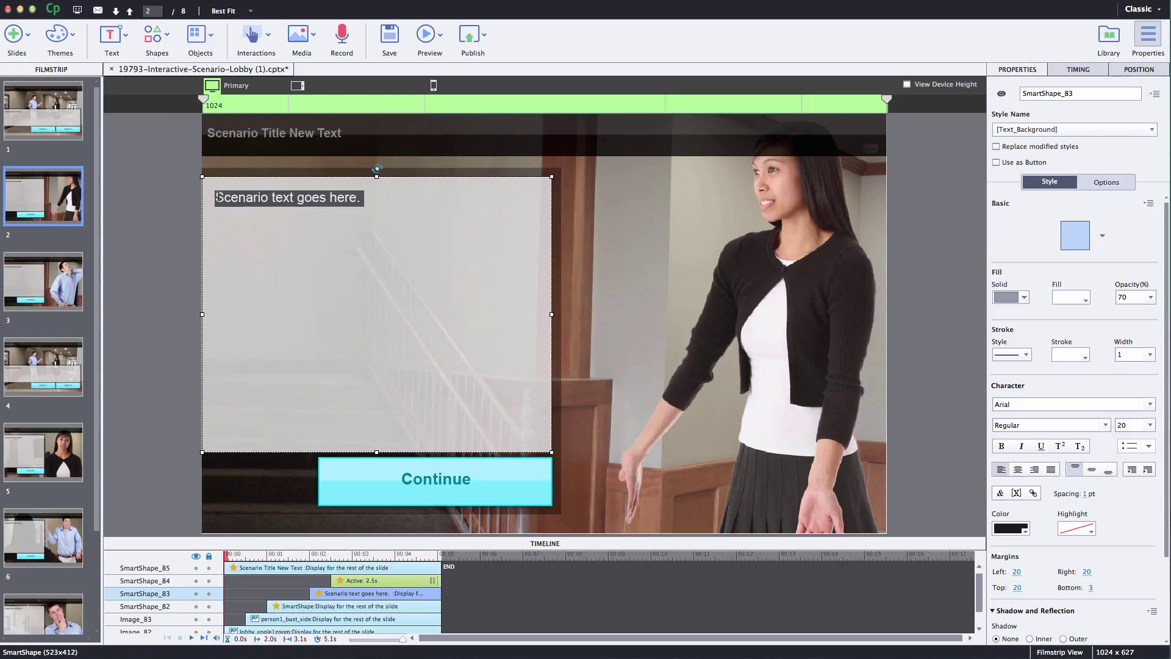
text(Content)
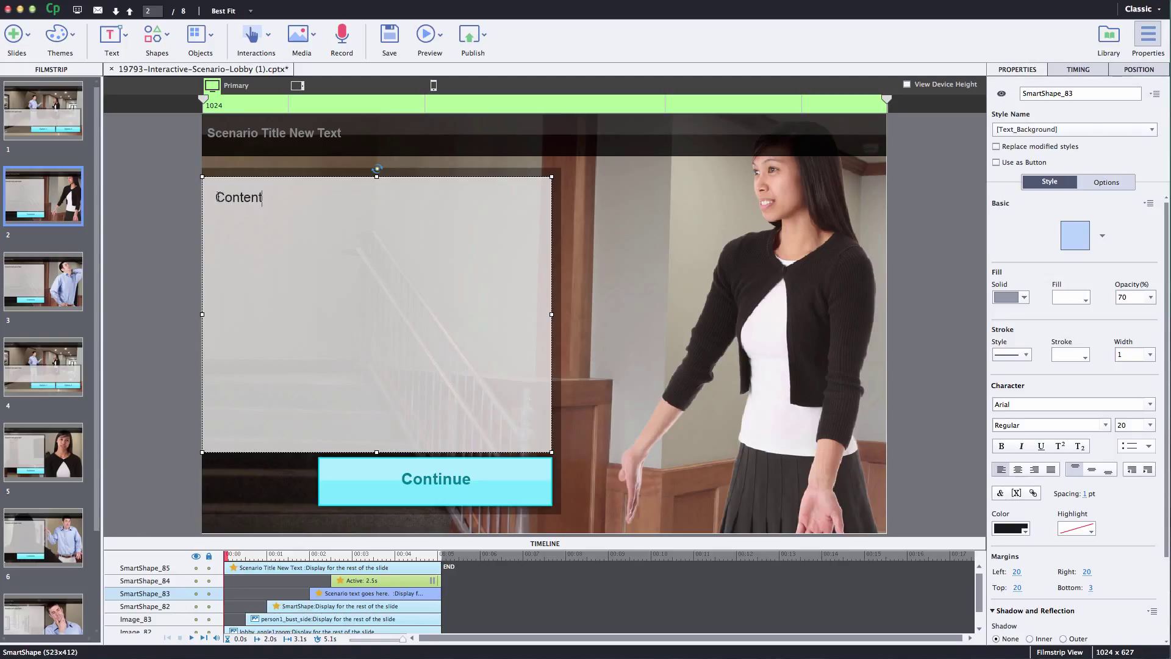
text( text.....)
click(140, 213)
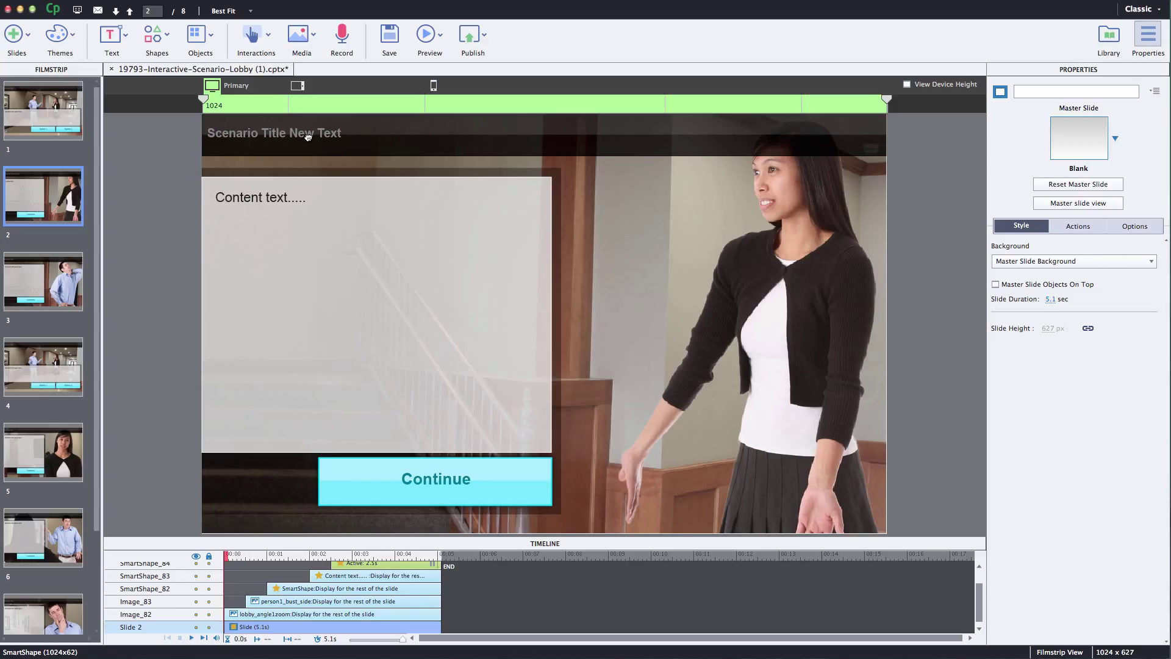
Step: Give the title bar a solid fill at 40% opacity
click(309, 142)
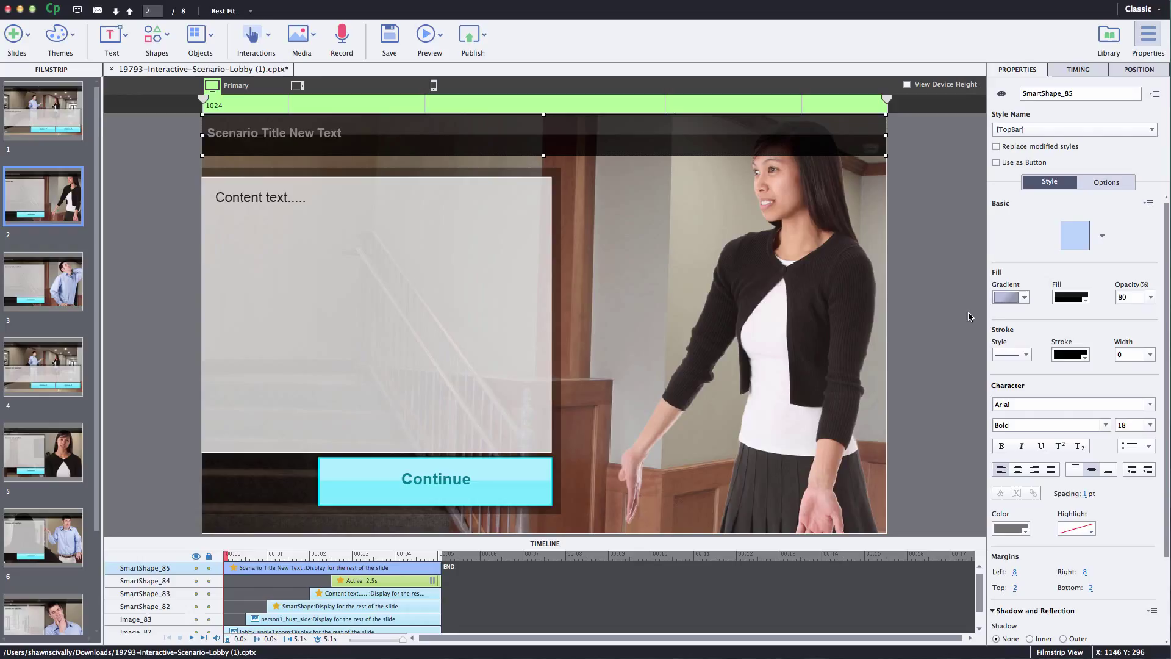
click(1024, 299)
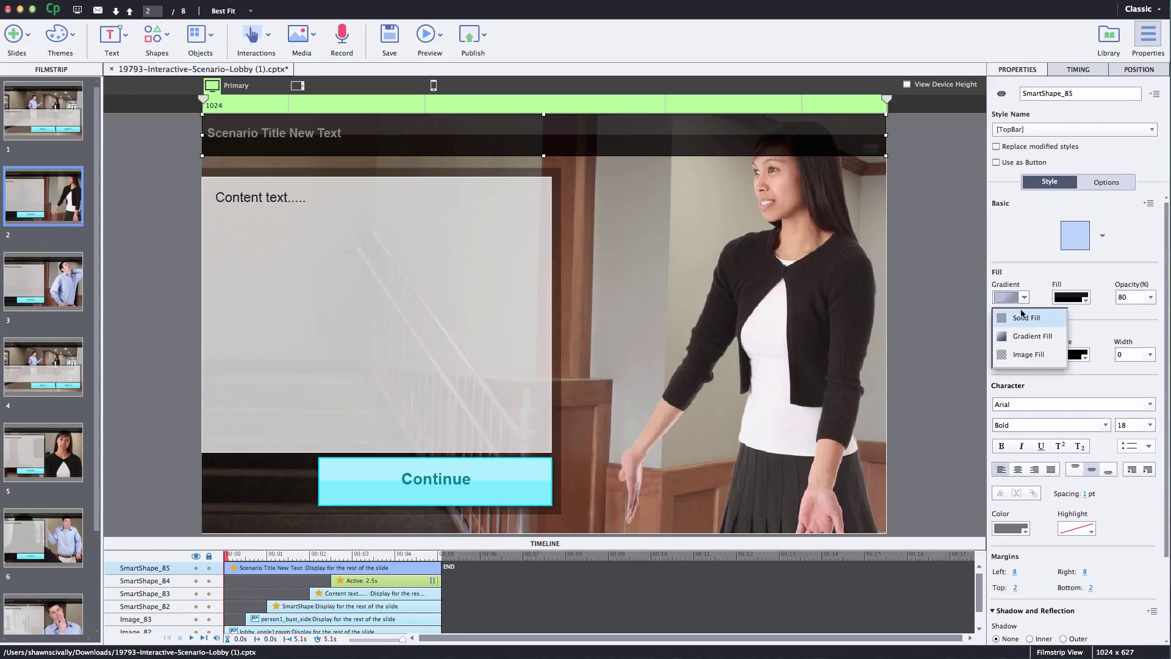
click(1037, 319)
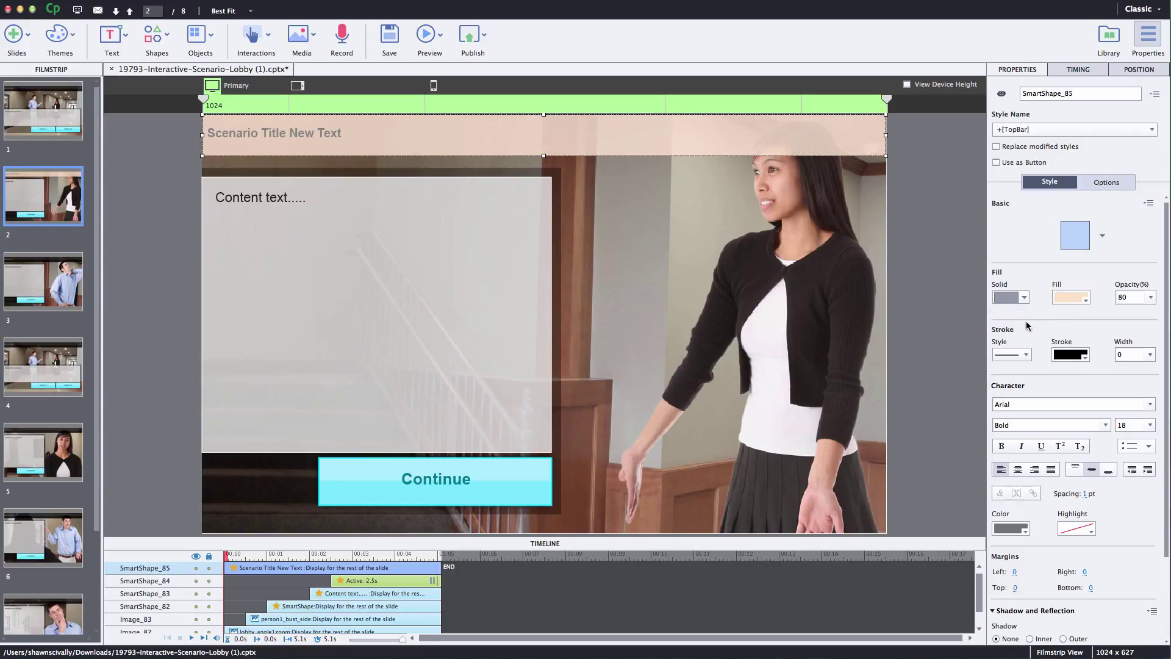
click(1071, 299)
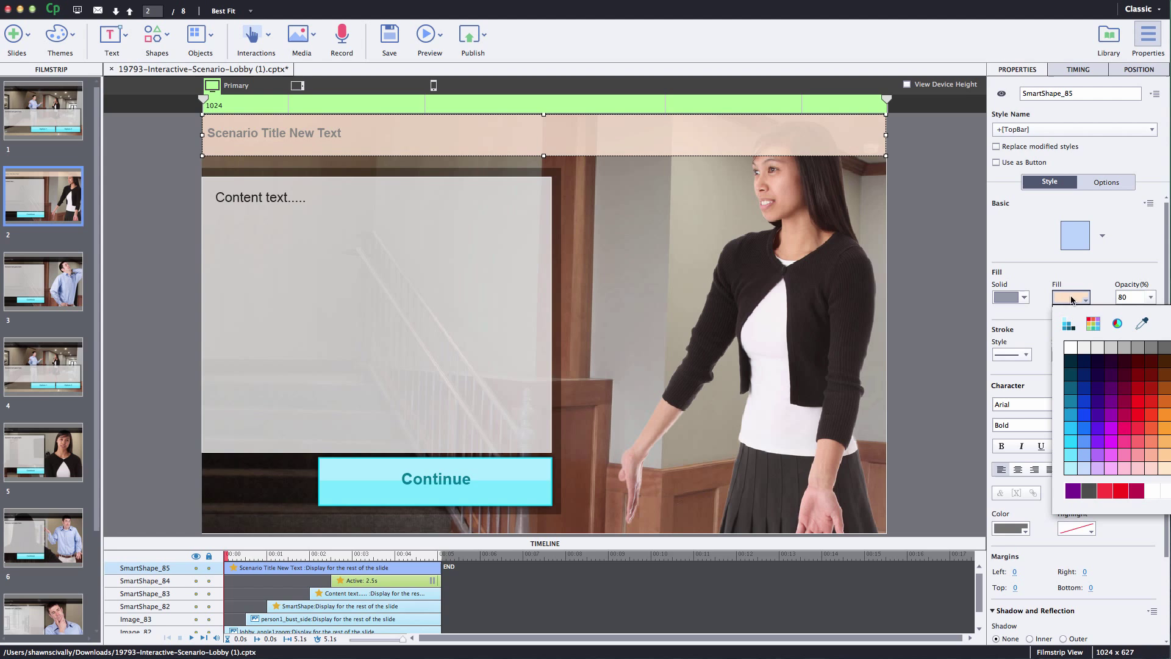
key(Escape)
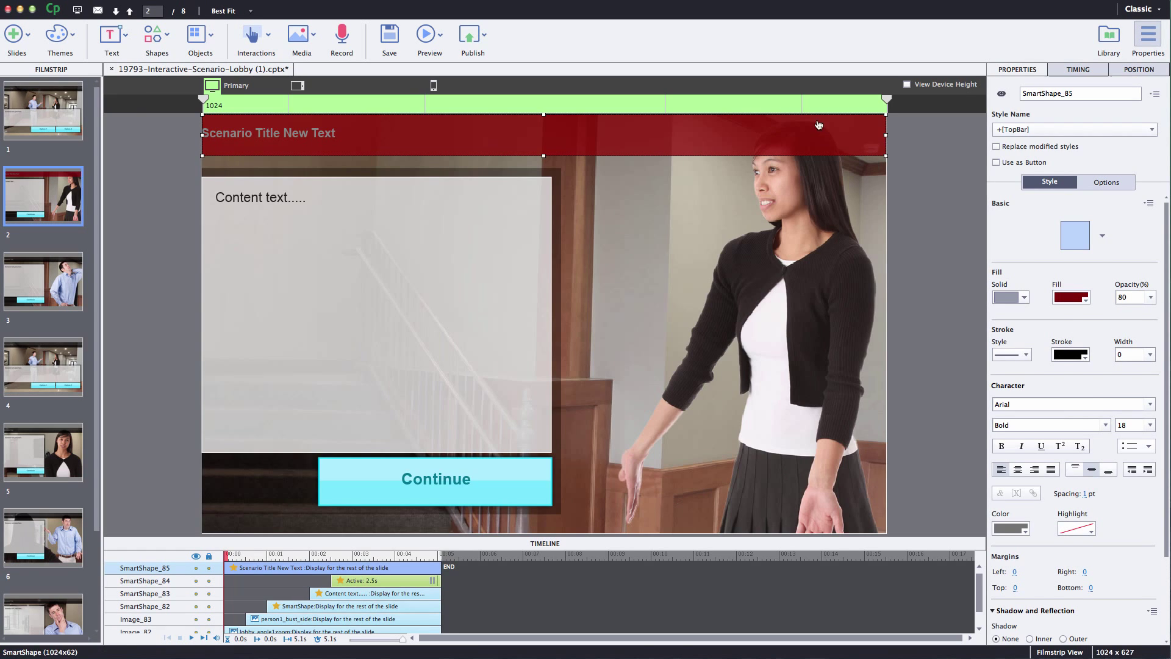
click(1150, 298)
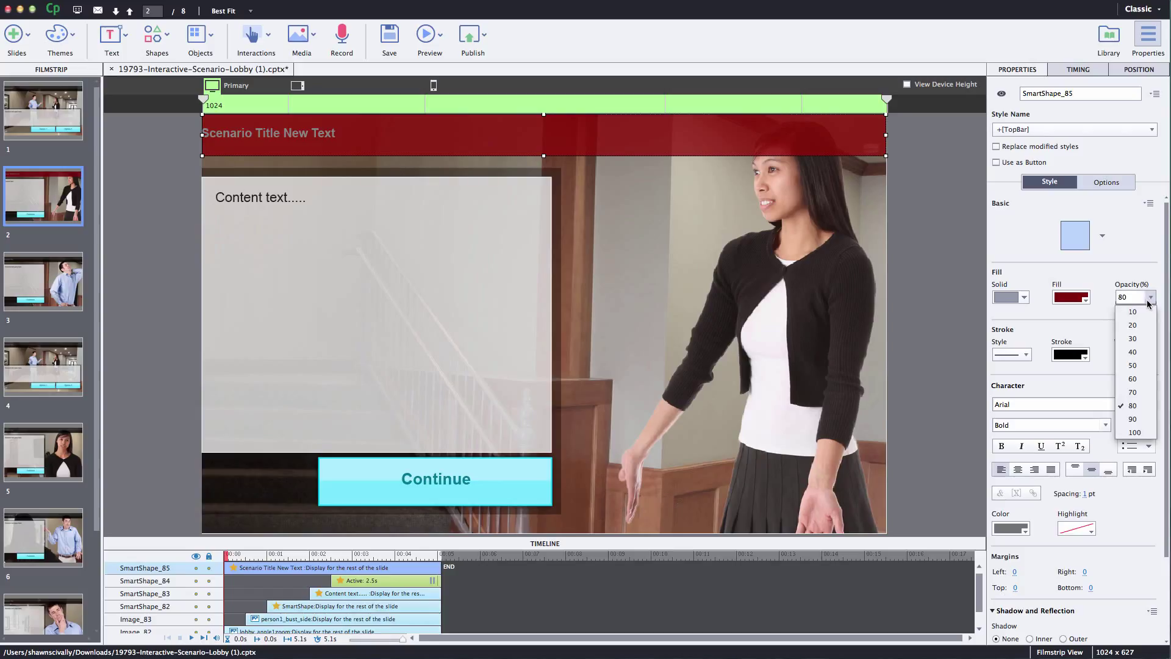
click(1137, 352)
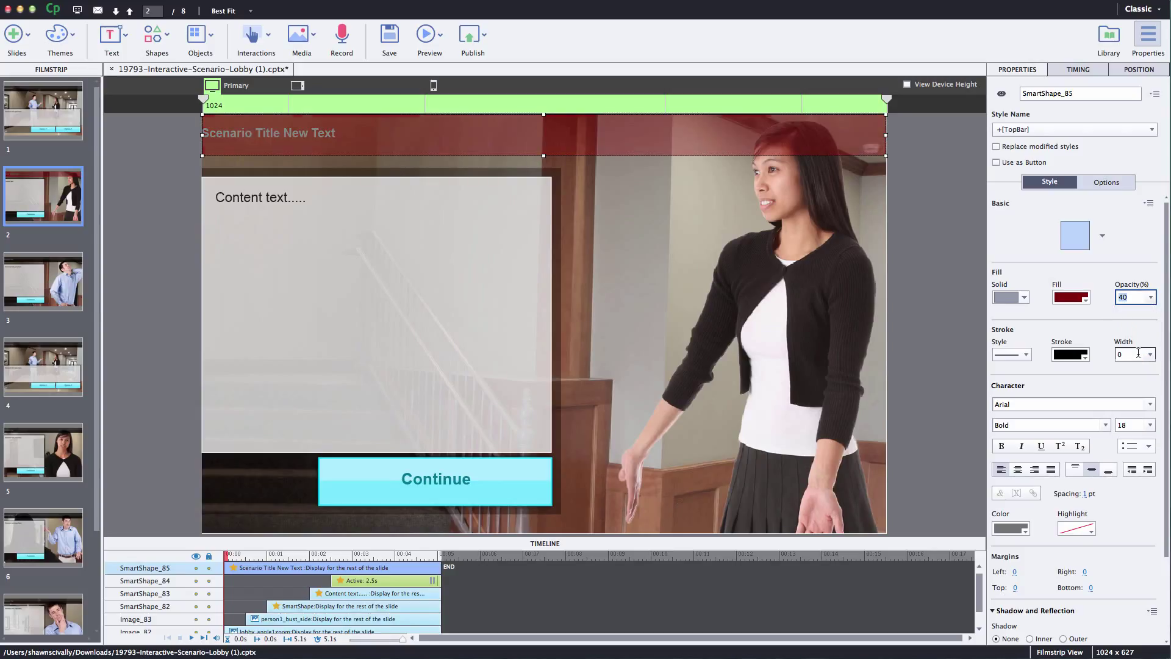
Step: Make the title text white with a left margin of 22
click(1012, 532)
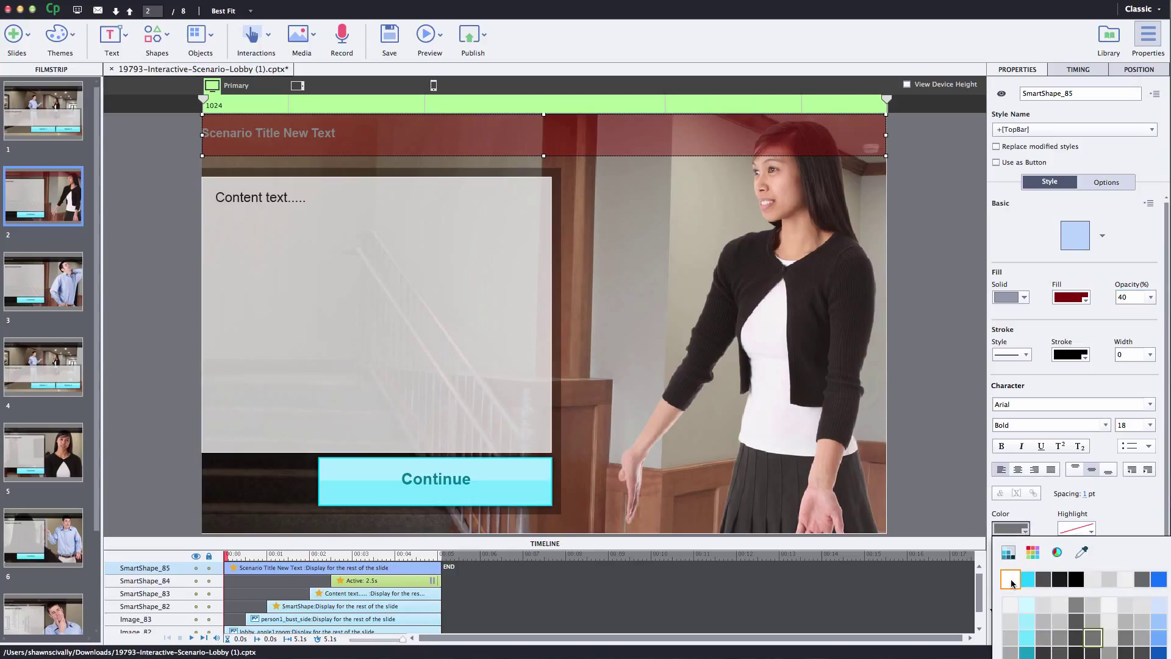
click(1011, 581)
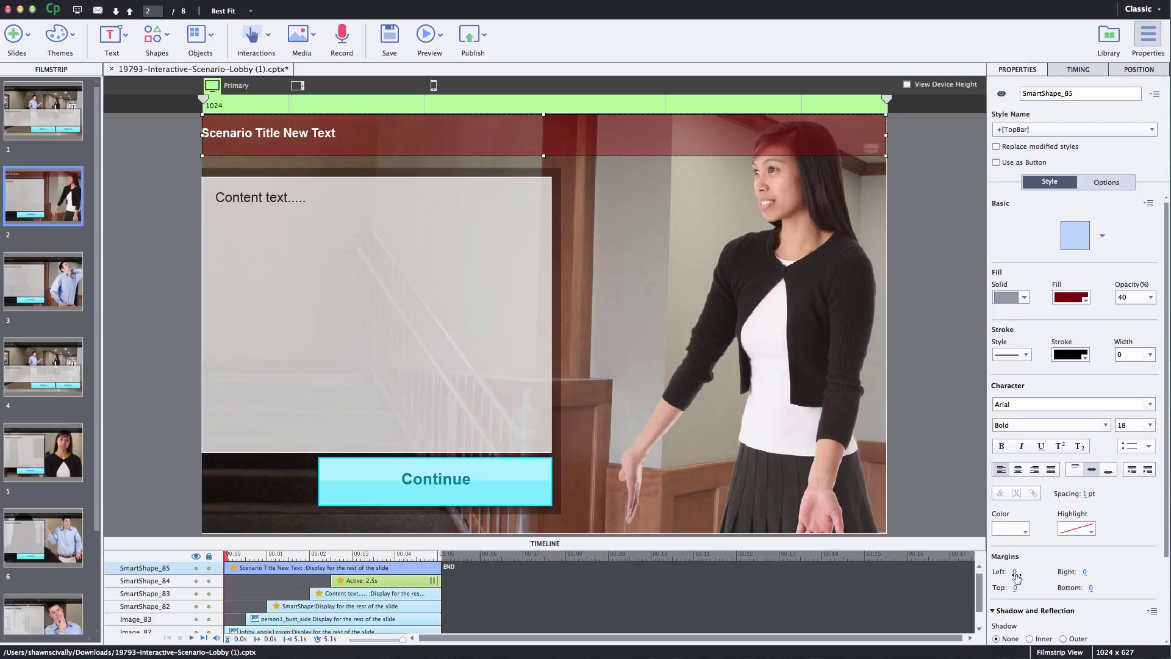
click(1016, 573)
text(22)
click(298, 145)
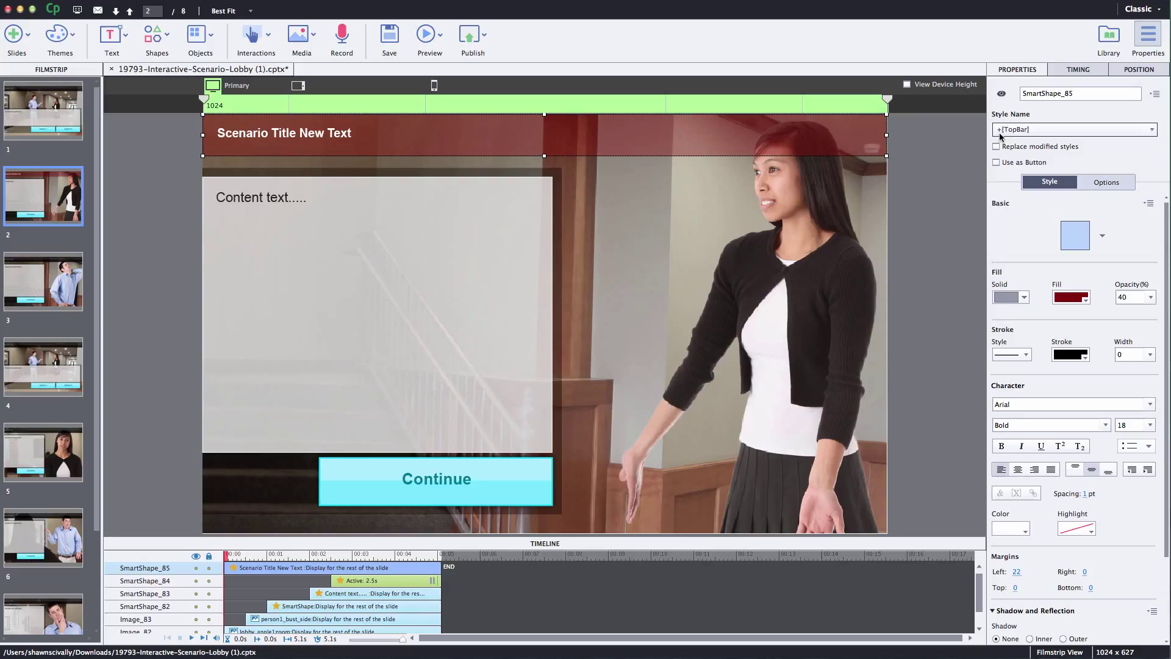
Step: Save the bar changes into the TopBar style, review slides 3–6, and select slide 6's text box
click(1154, 95)
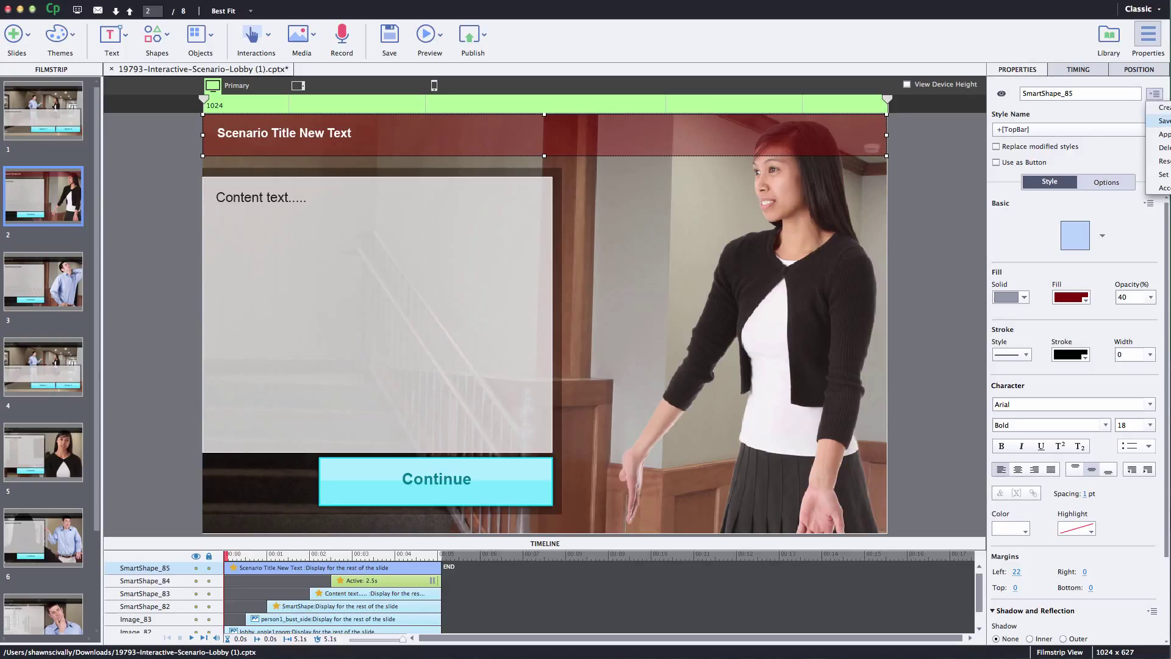
click(1164, 120)
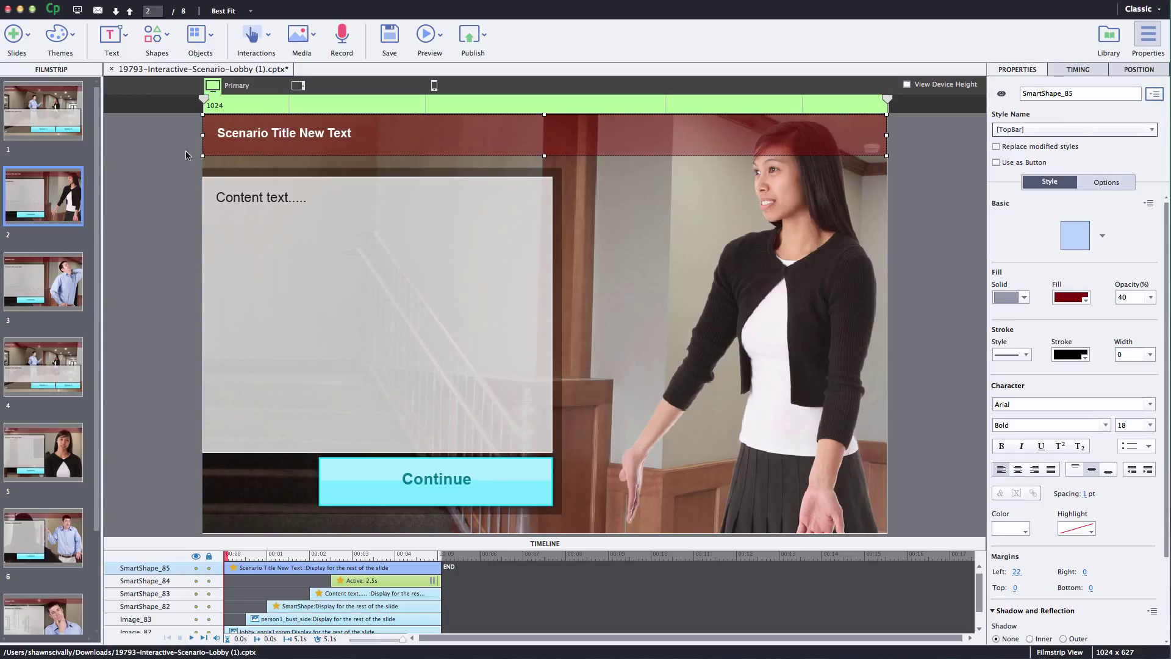
click(35, 287)
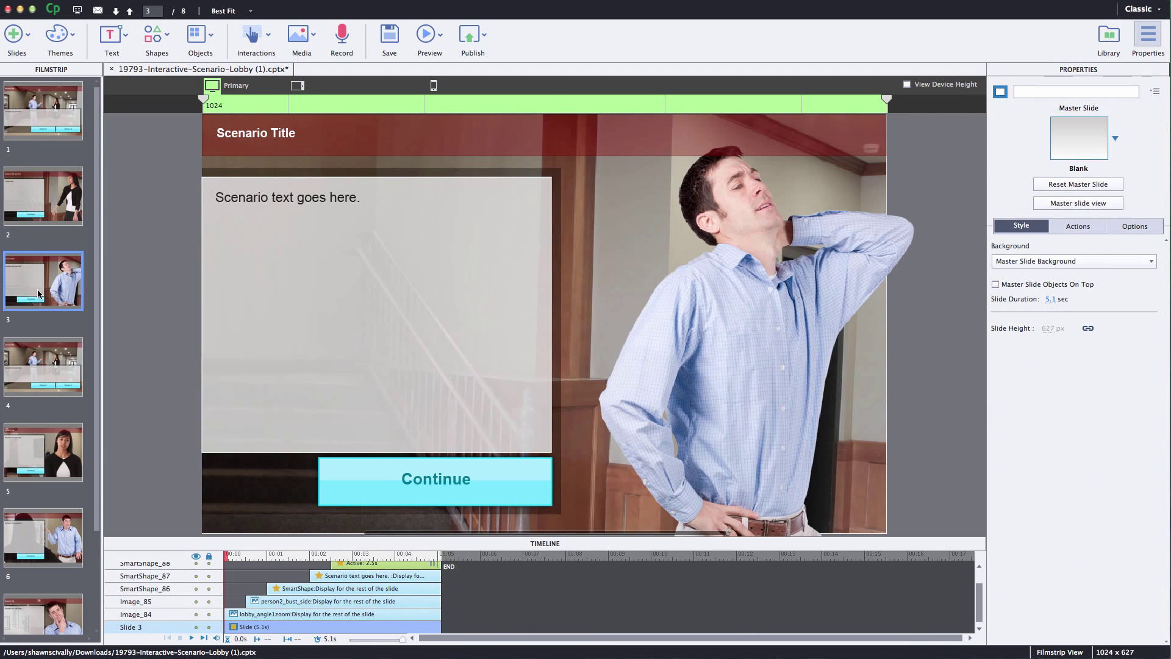
click(39, 374)
click(40, 466)
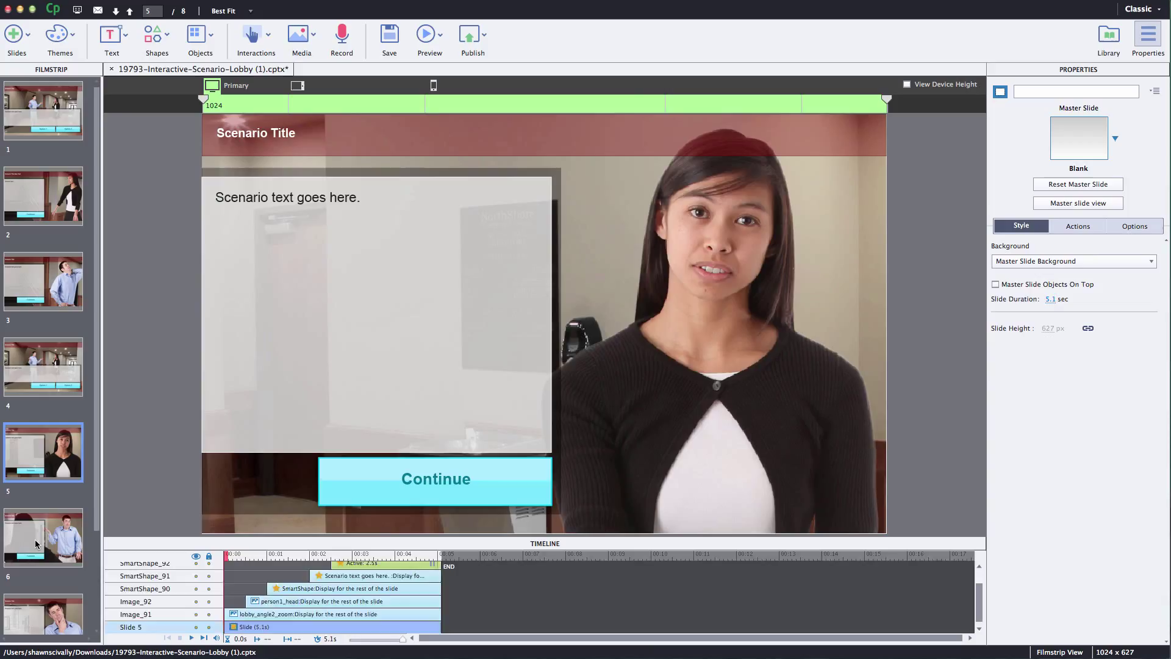
click(35, 539)
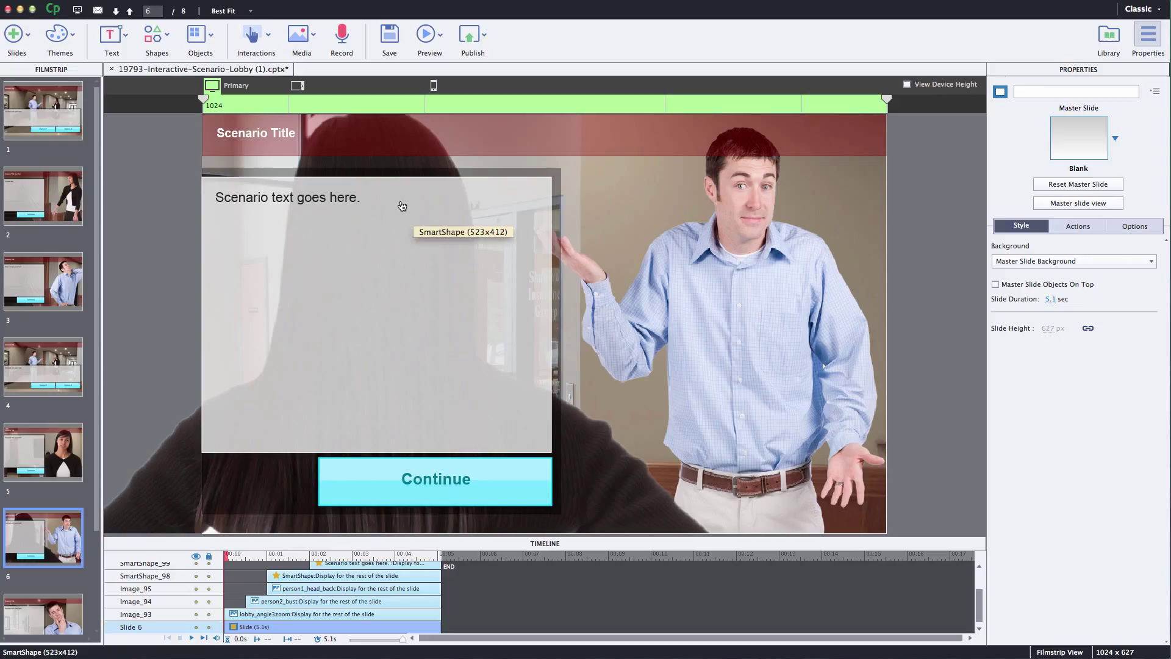
click(308, 254)
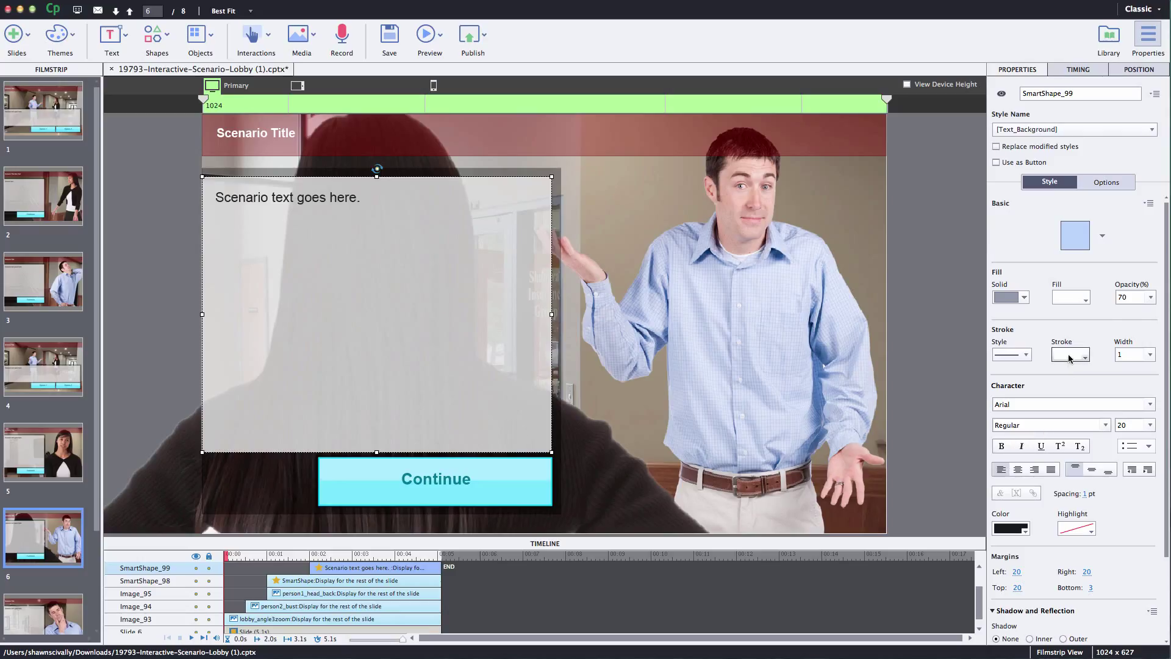
Step: Fill the text box cyan with a red border of width 6, saving to Text_Background
click(1069, 297)
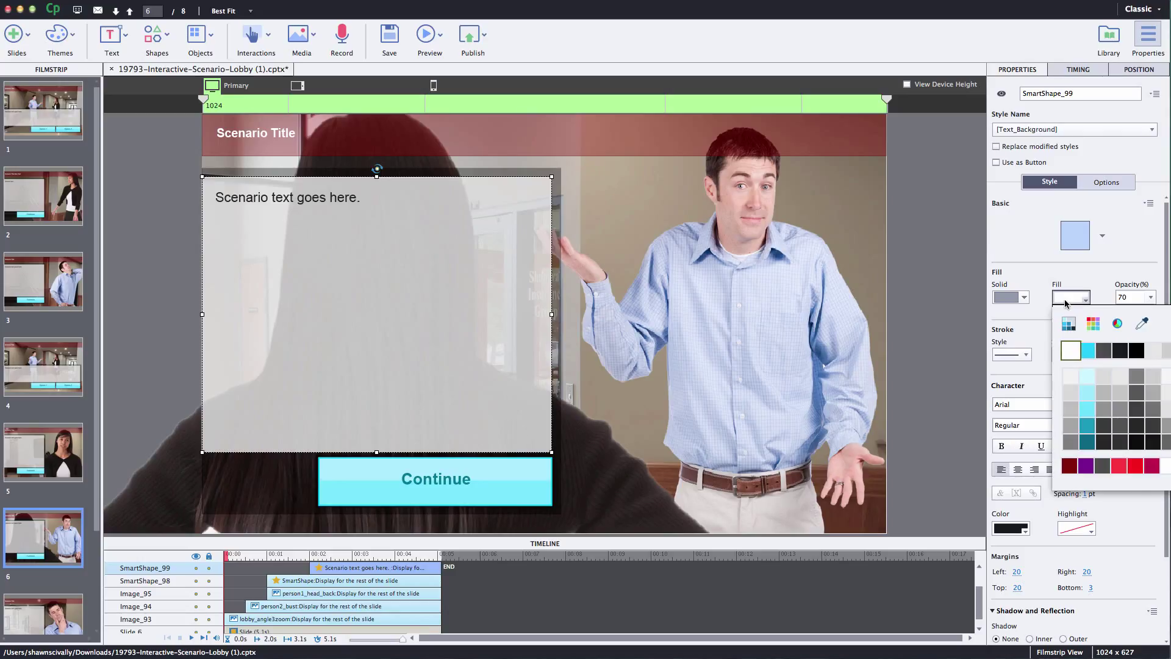
click(1088, 354)
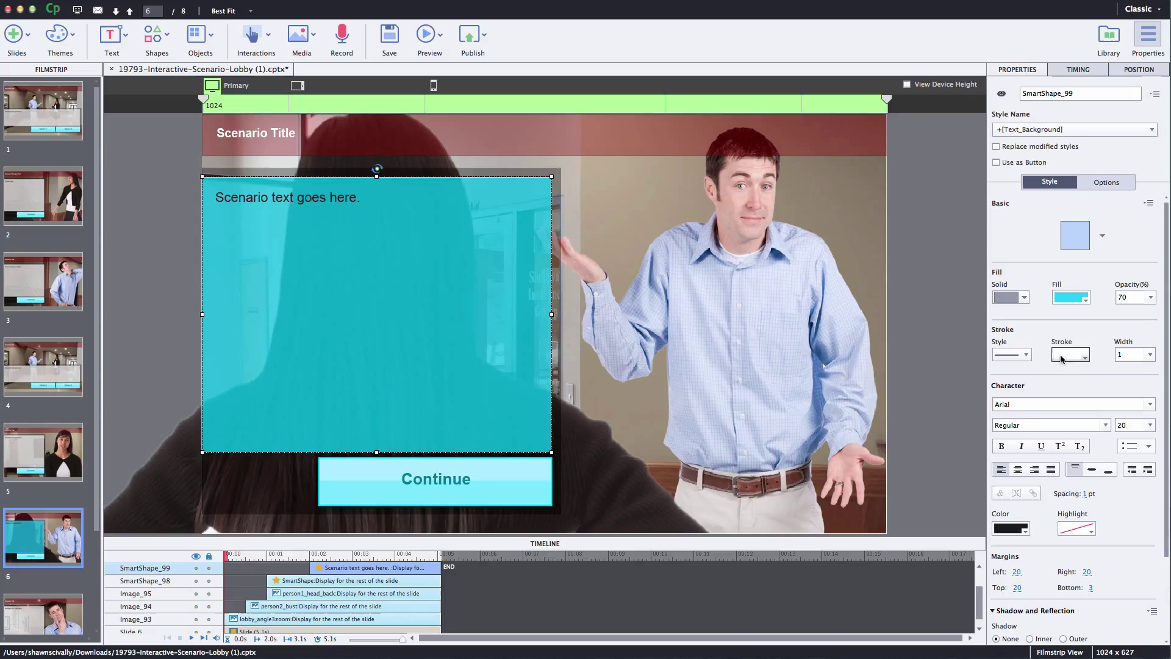
click(1079, 355)
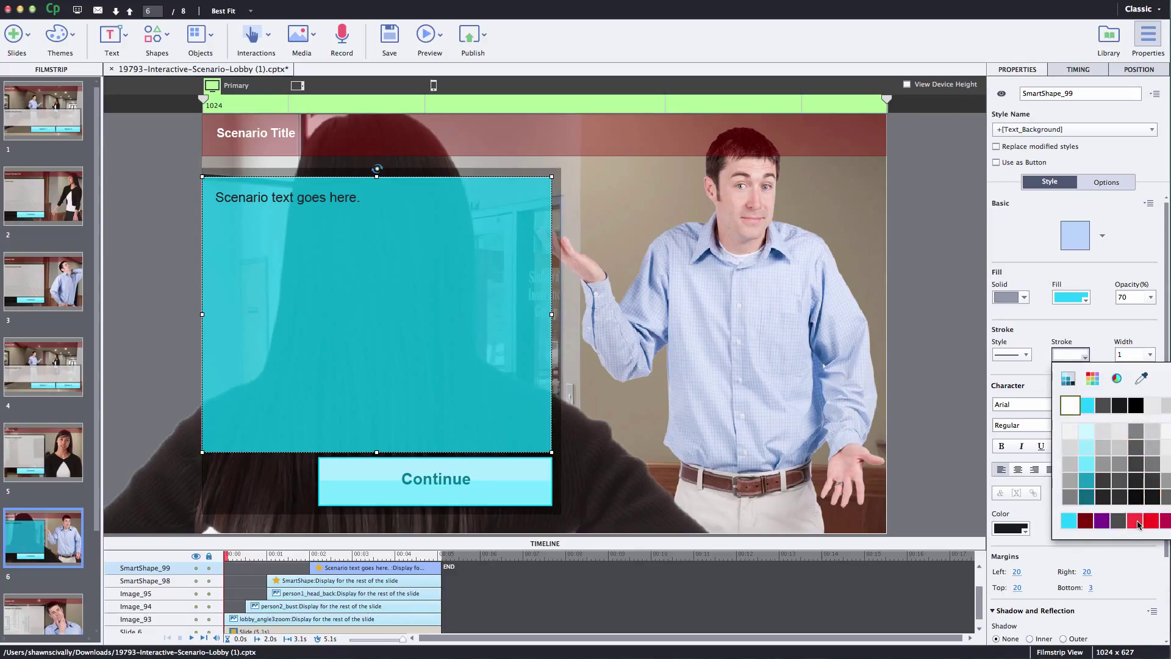
click(1136, 521)
click(1149, 355)
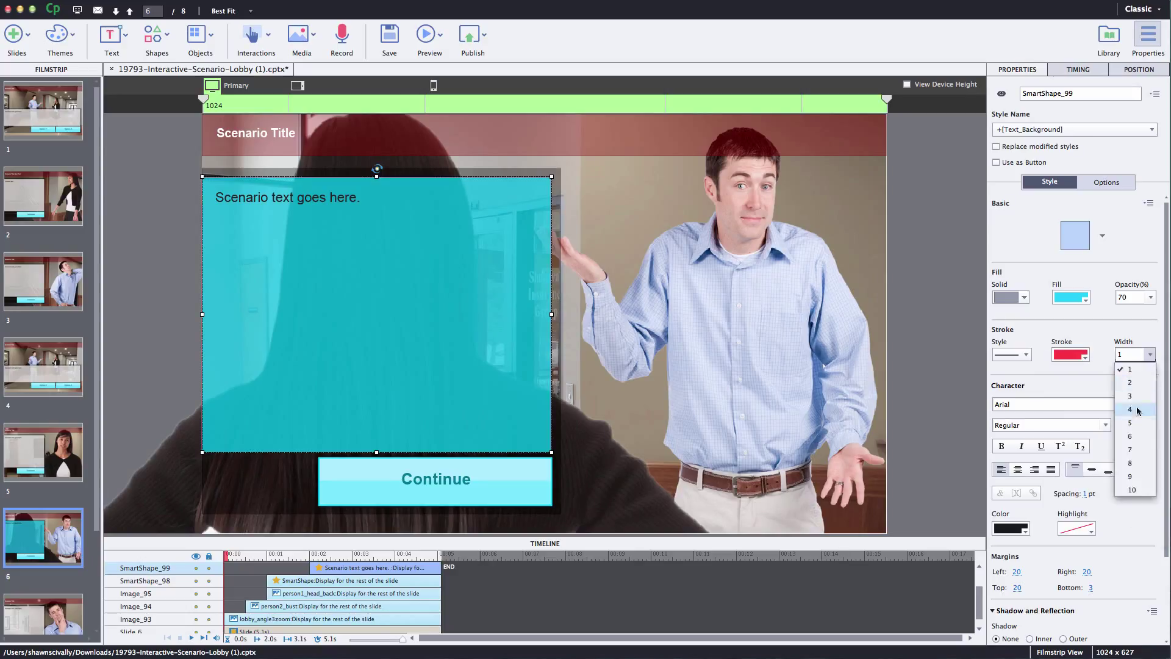
click(1136, 440)
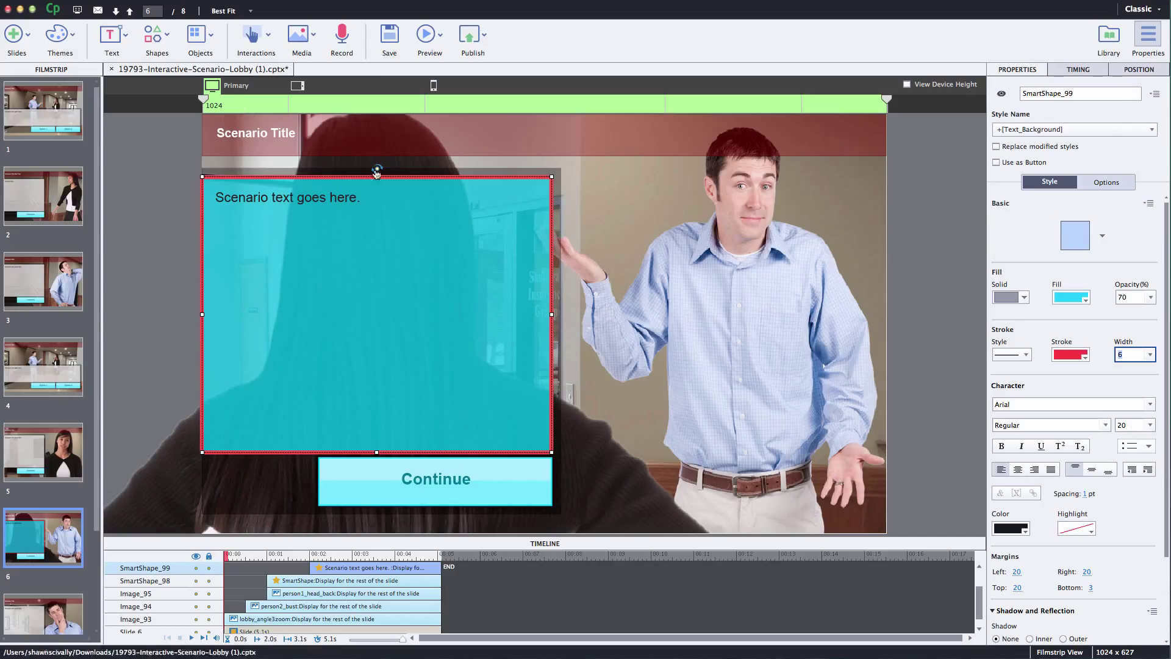
click(1155, 96)
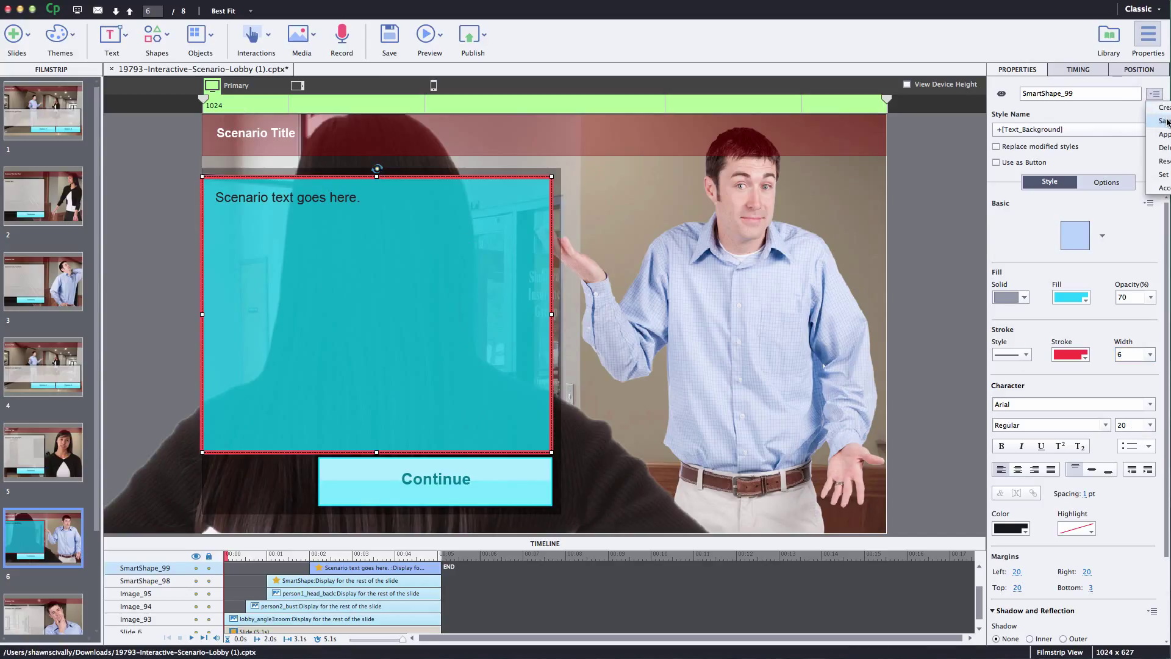
click(1166, 122)
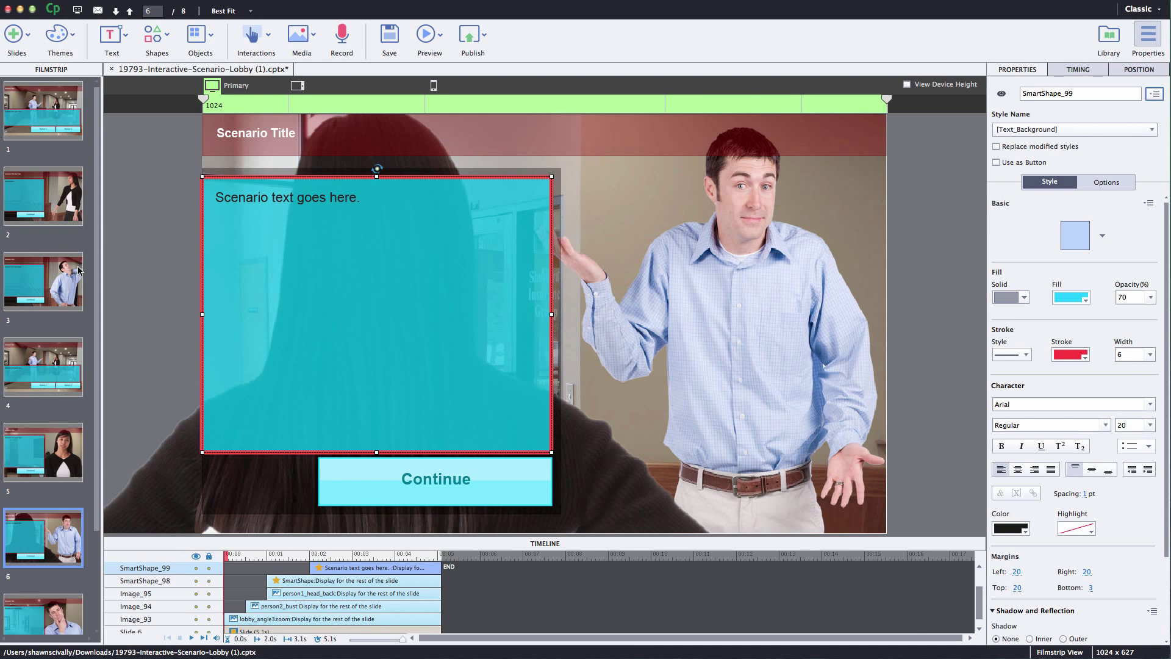
Step: Restyle slide 4's Option 1 button with magenta and purple gradient stops and a white label
click(44, 379)
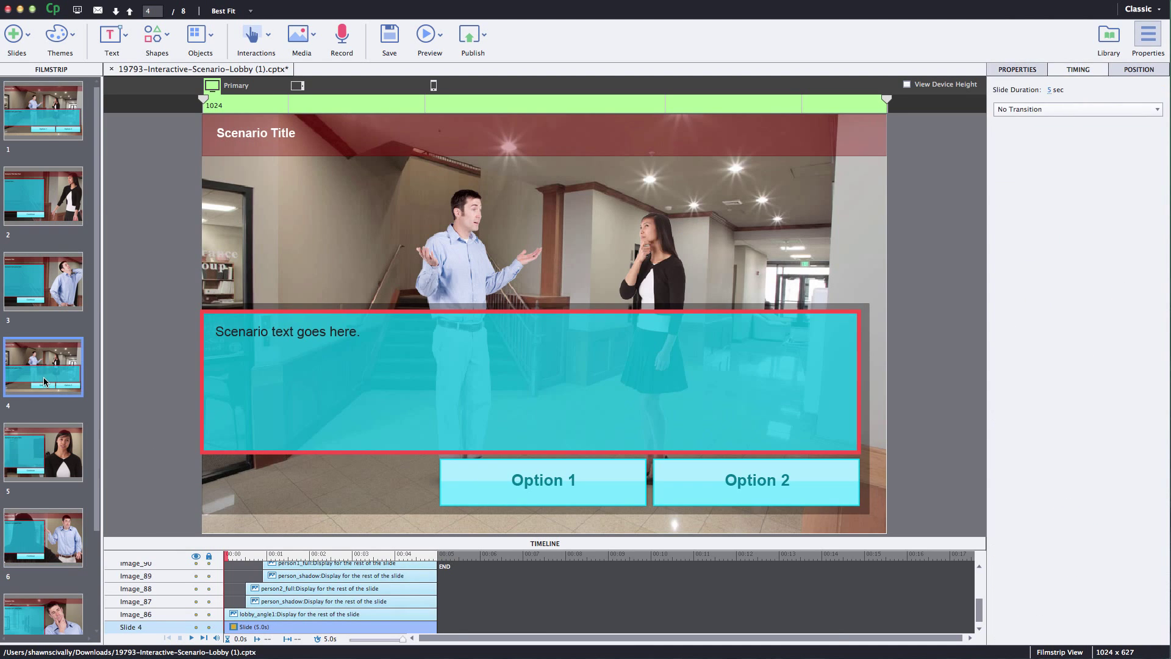
click(623, 465)
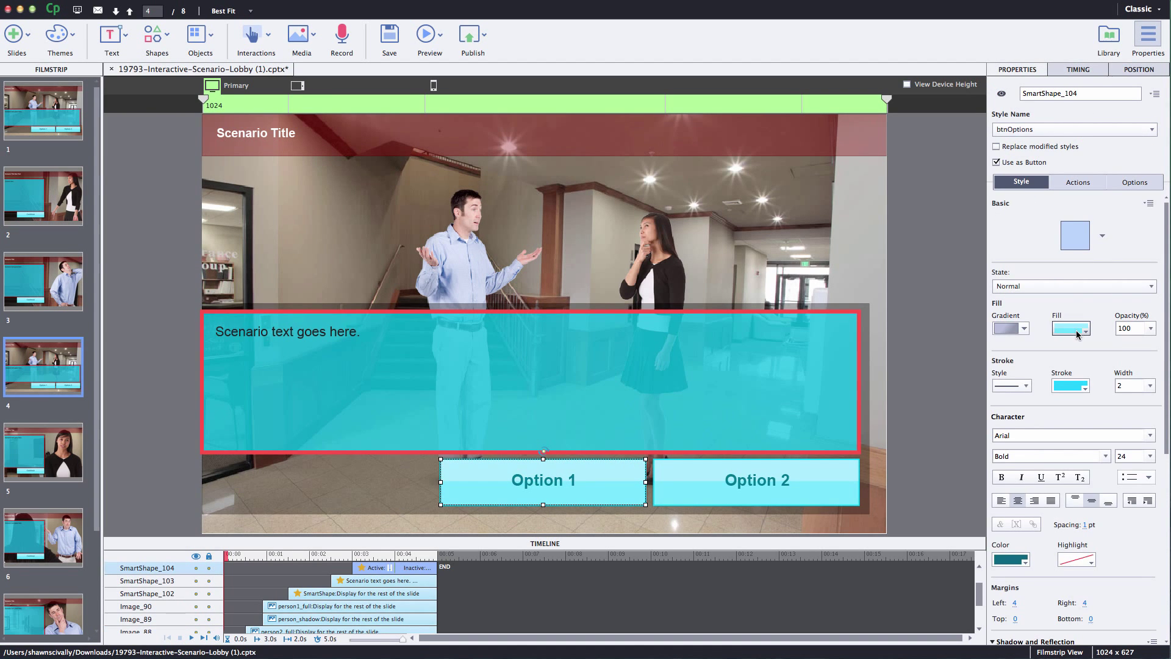
click(1077, 332)
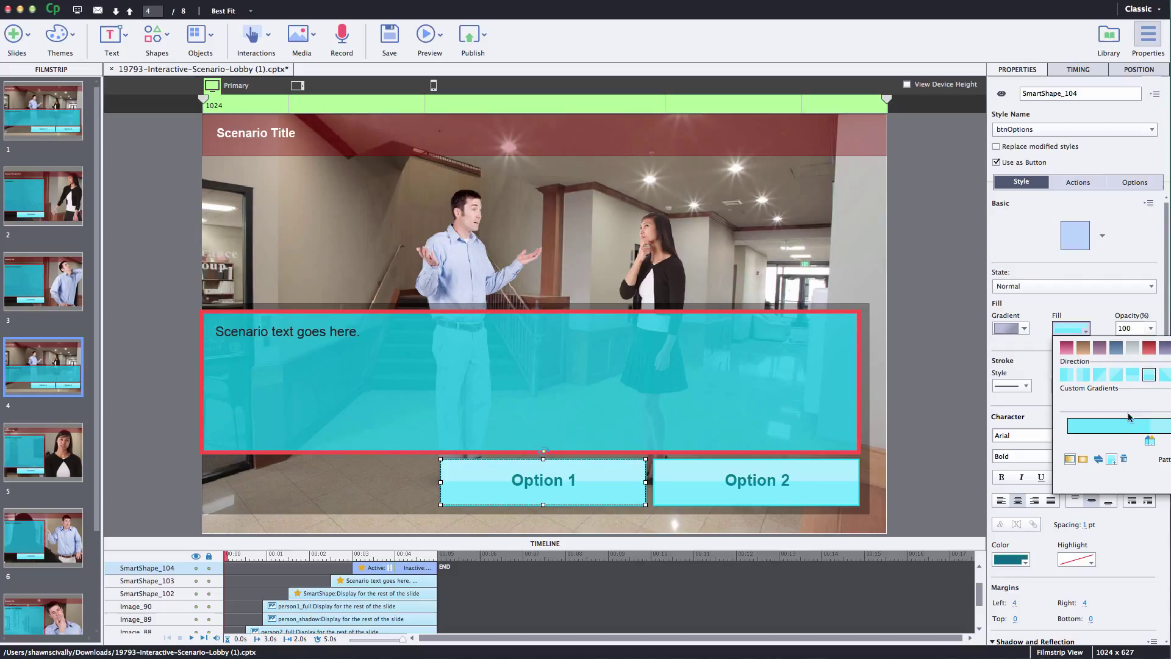
click(1151, 441)
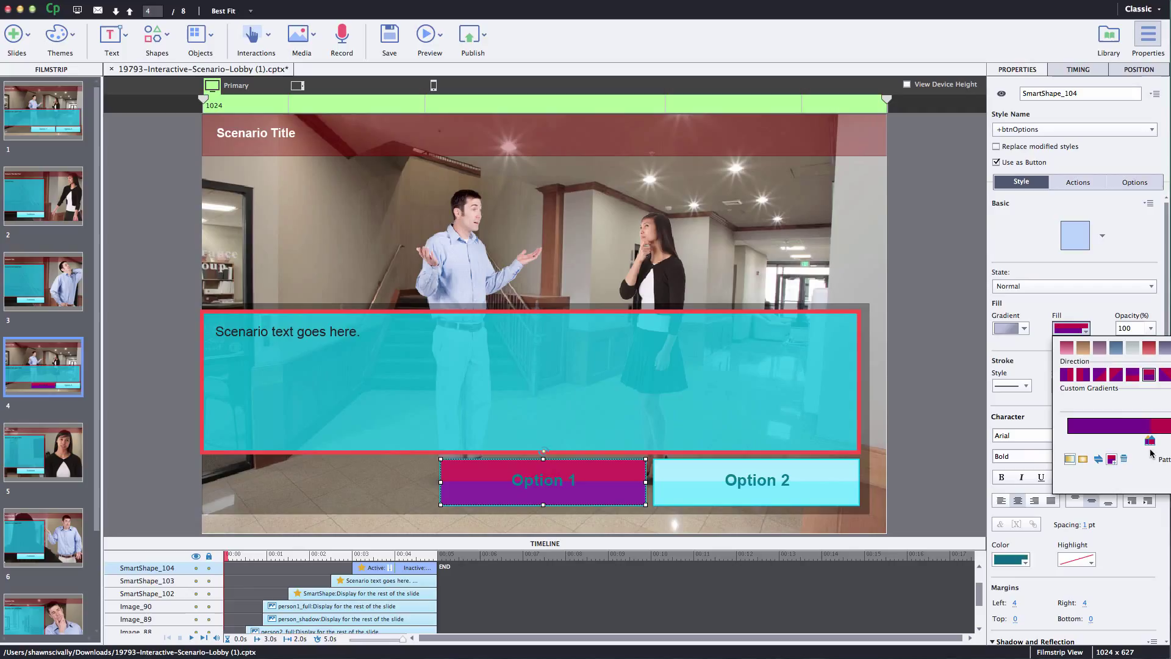
click(1063, 311)
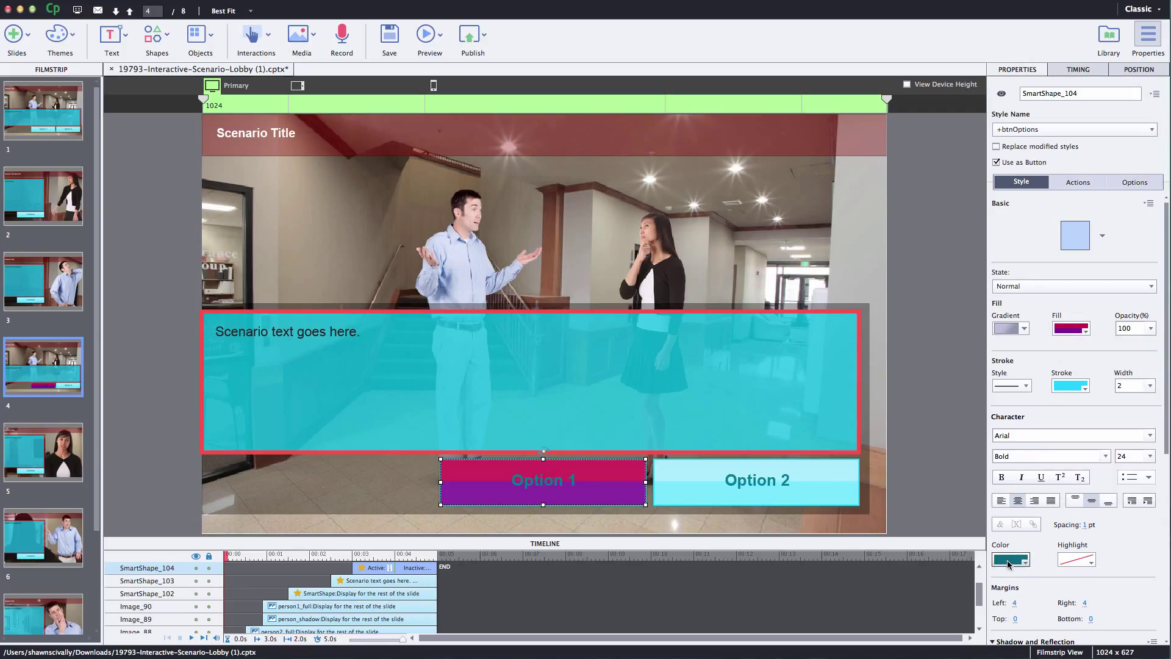
click(1007, 564)
click(1009, 613)
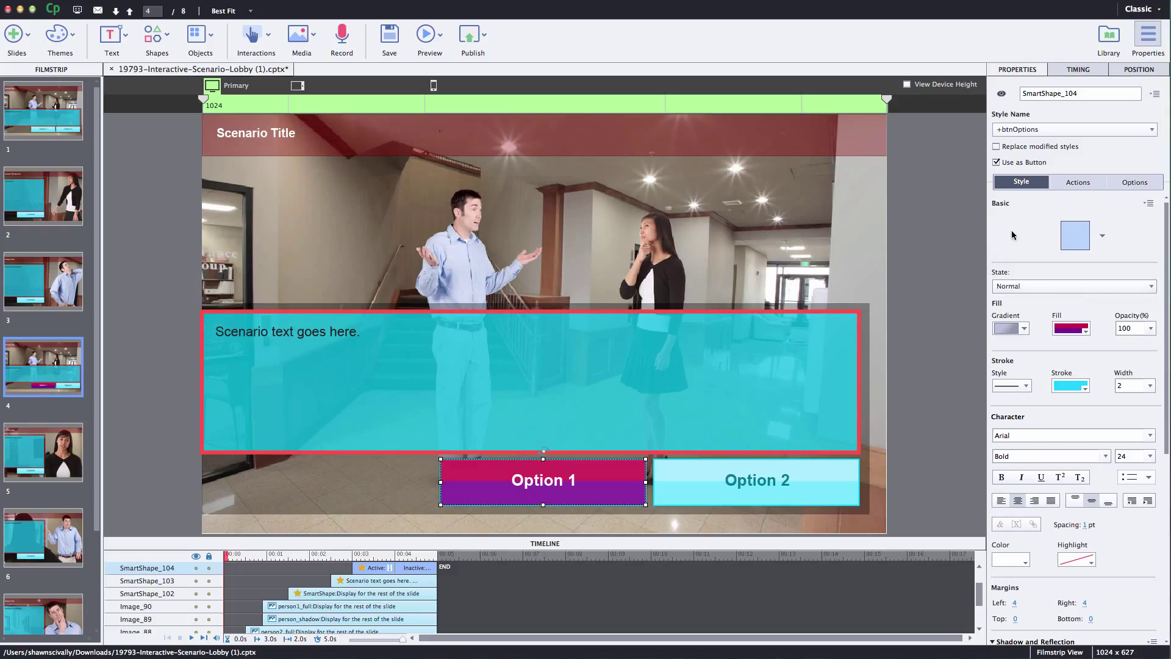
Step: Check Option 1's Down and Rollover states, then save its gradient look to the btnOptions style
click(1036, 286)
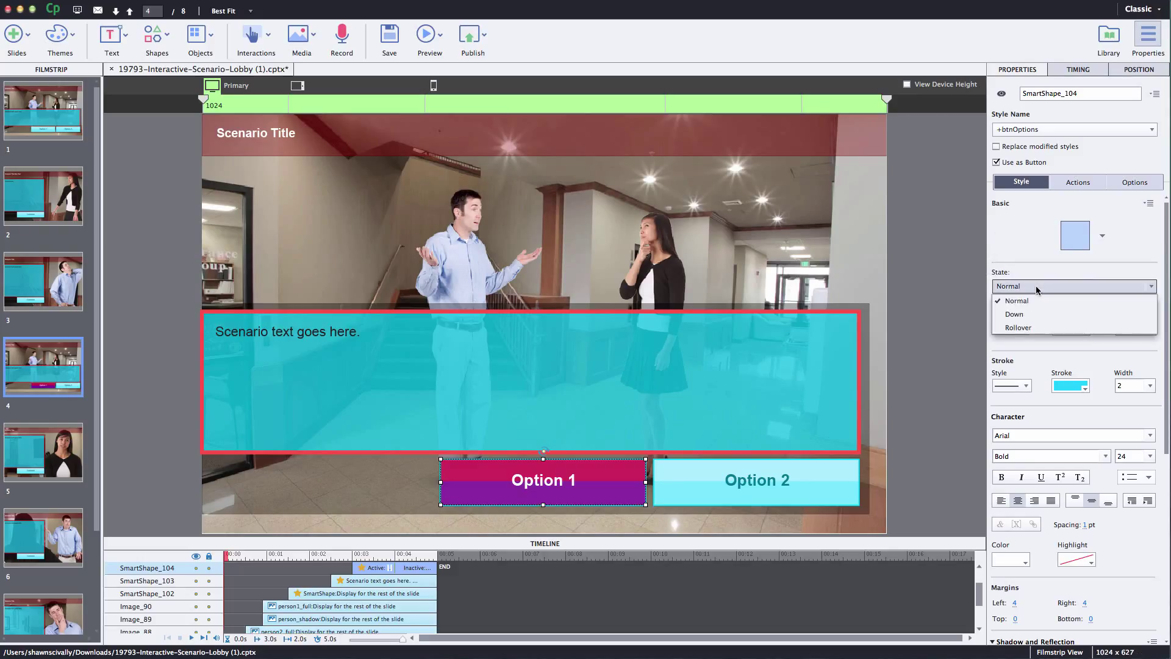
click(1022, 314)
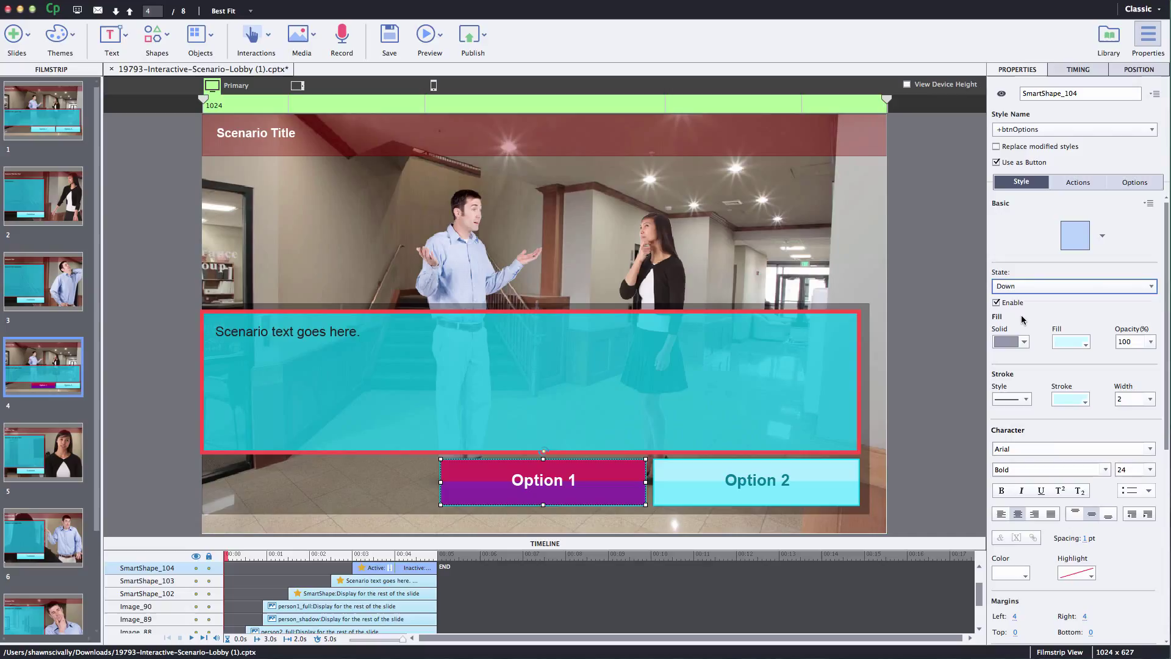
click(1037, 286)
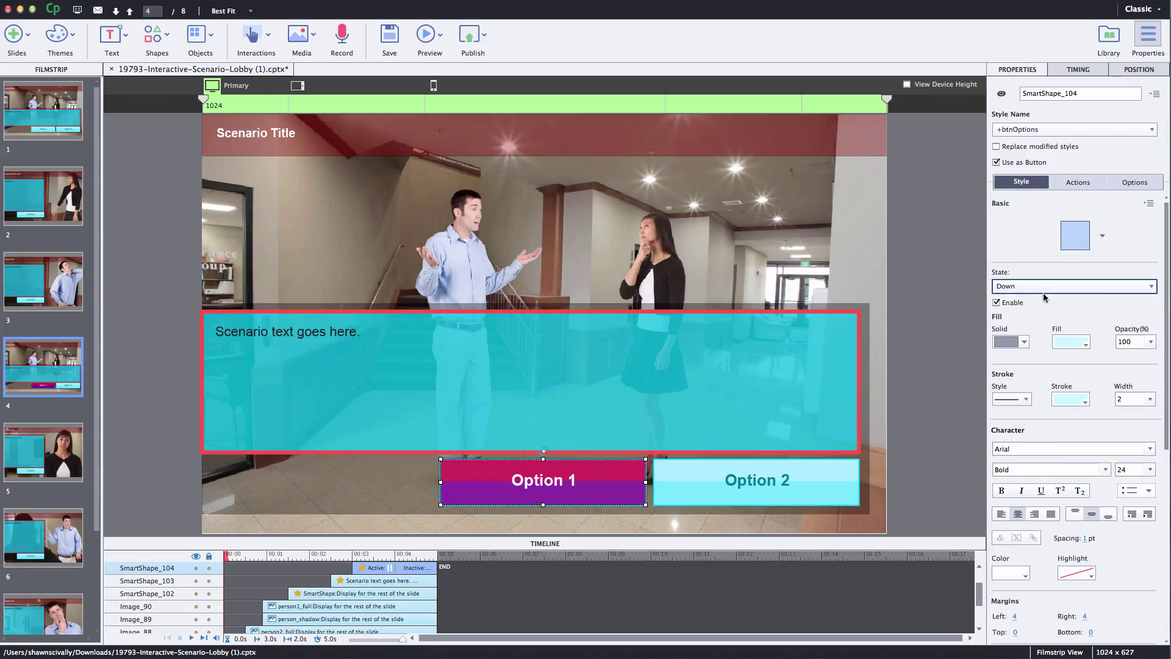
click(1035, 327)
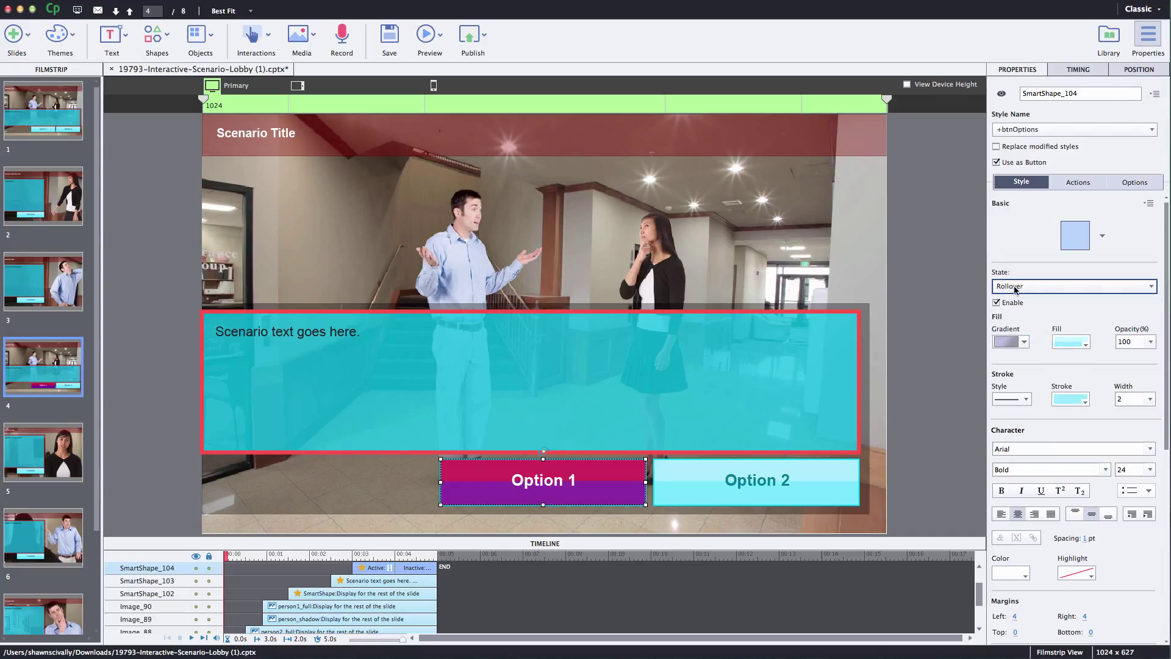
click(1155, 94)
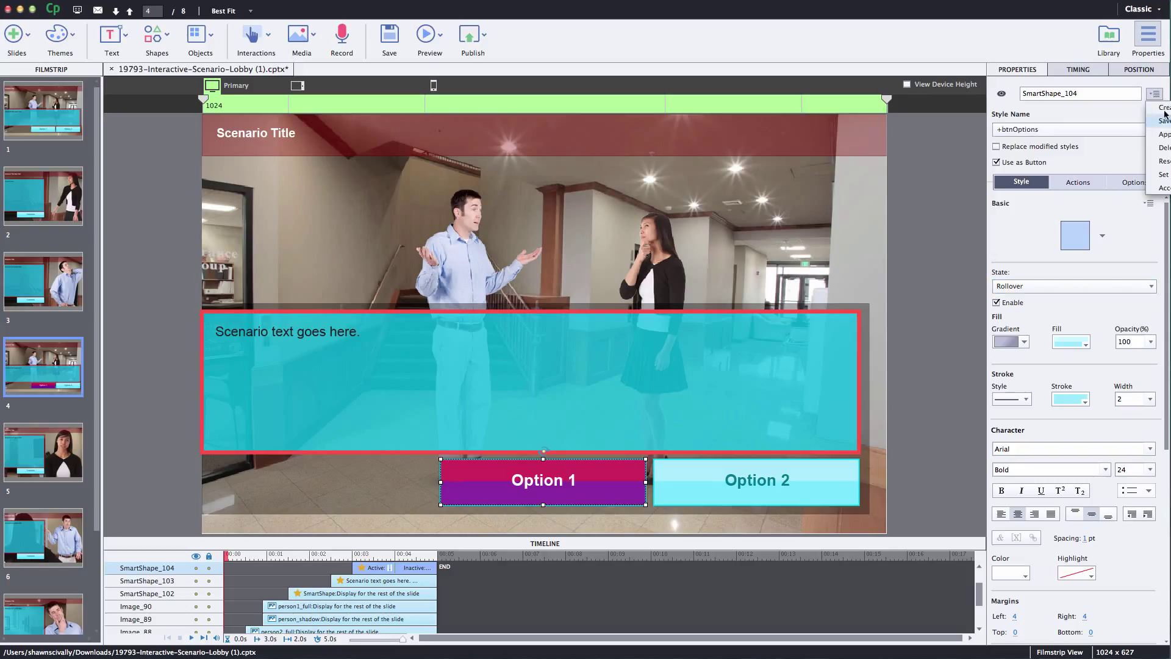
click(1162, 121)
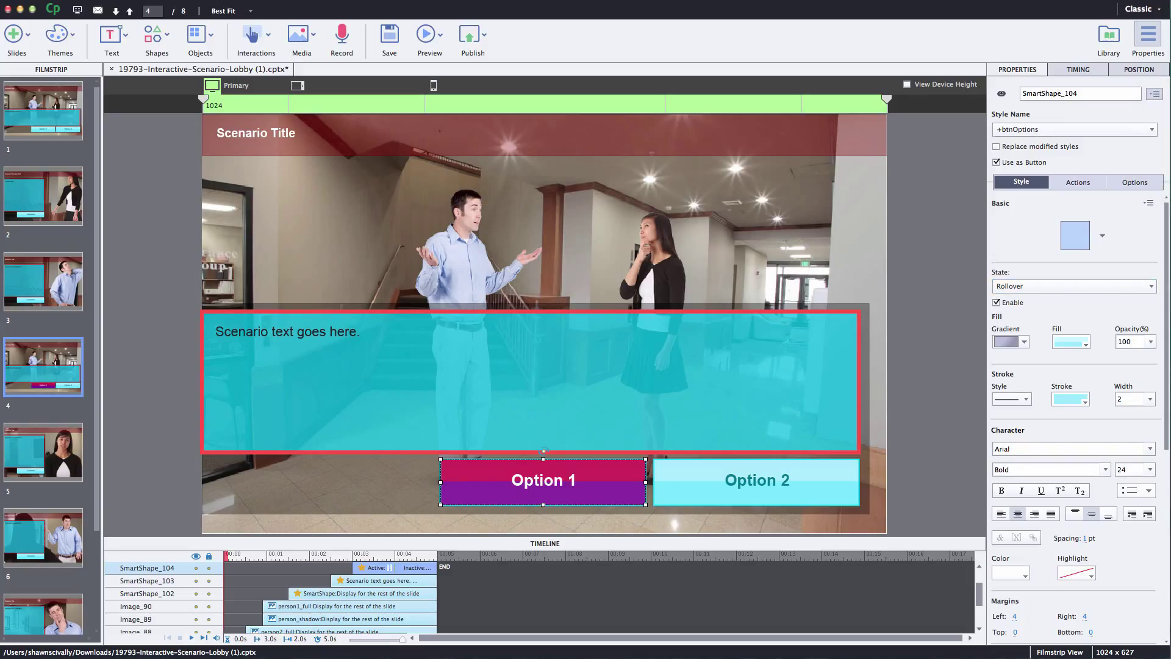